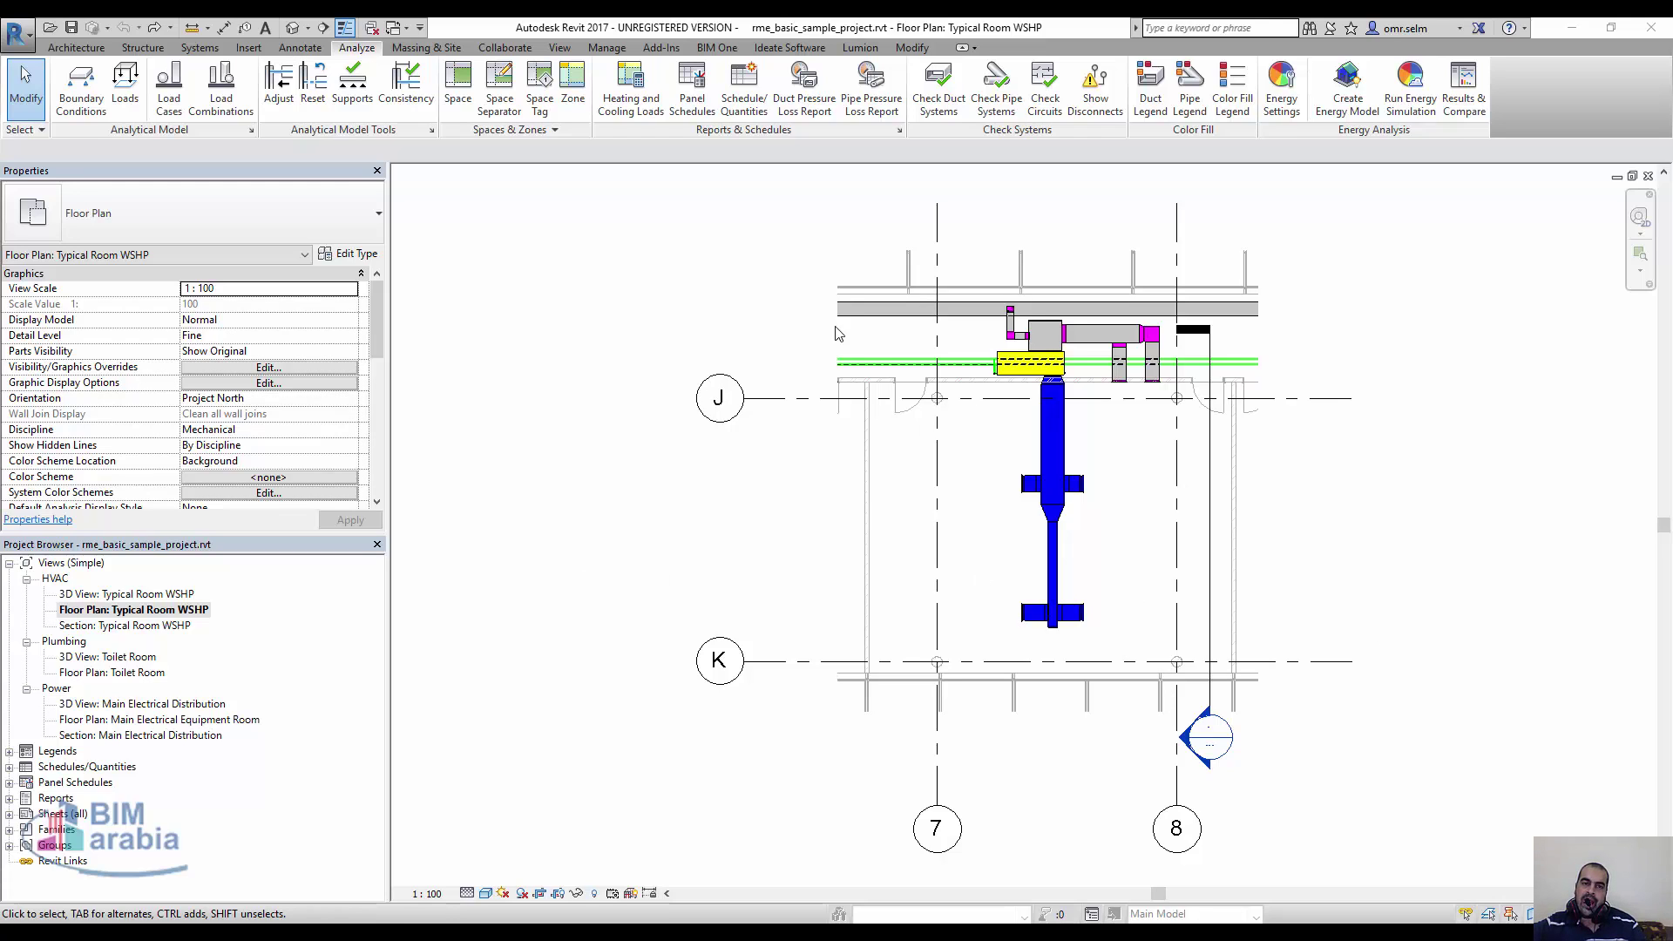
Restore the full Typical Room WSHP floor plan from the isolated room view
click(540, 891)
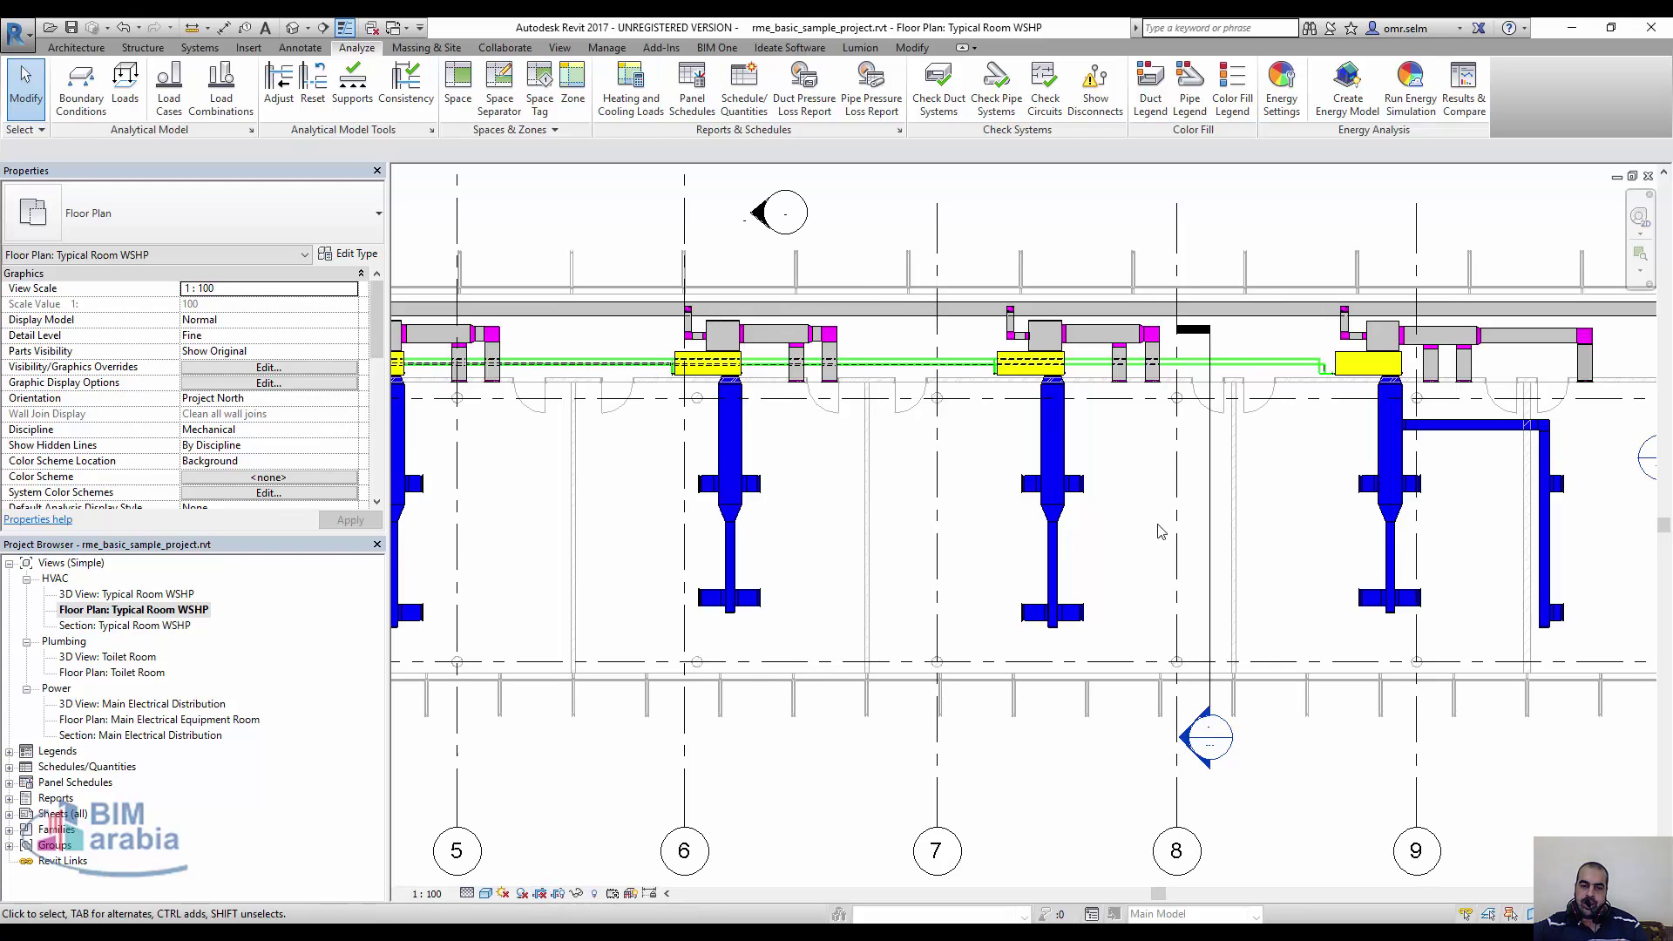
scroll(1161, 531, down, 5)
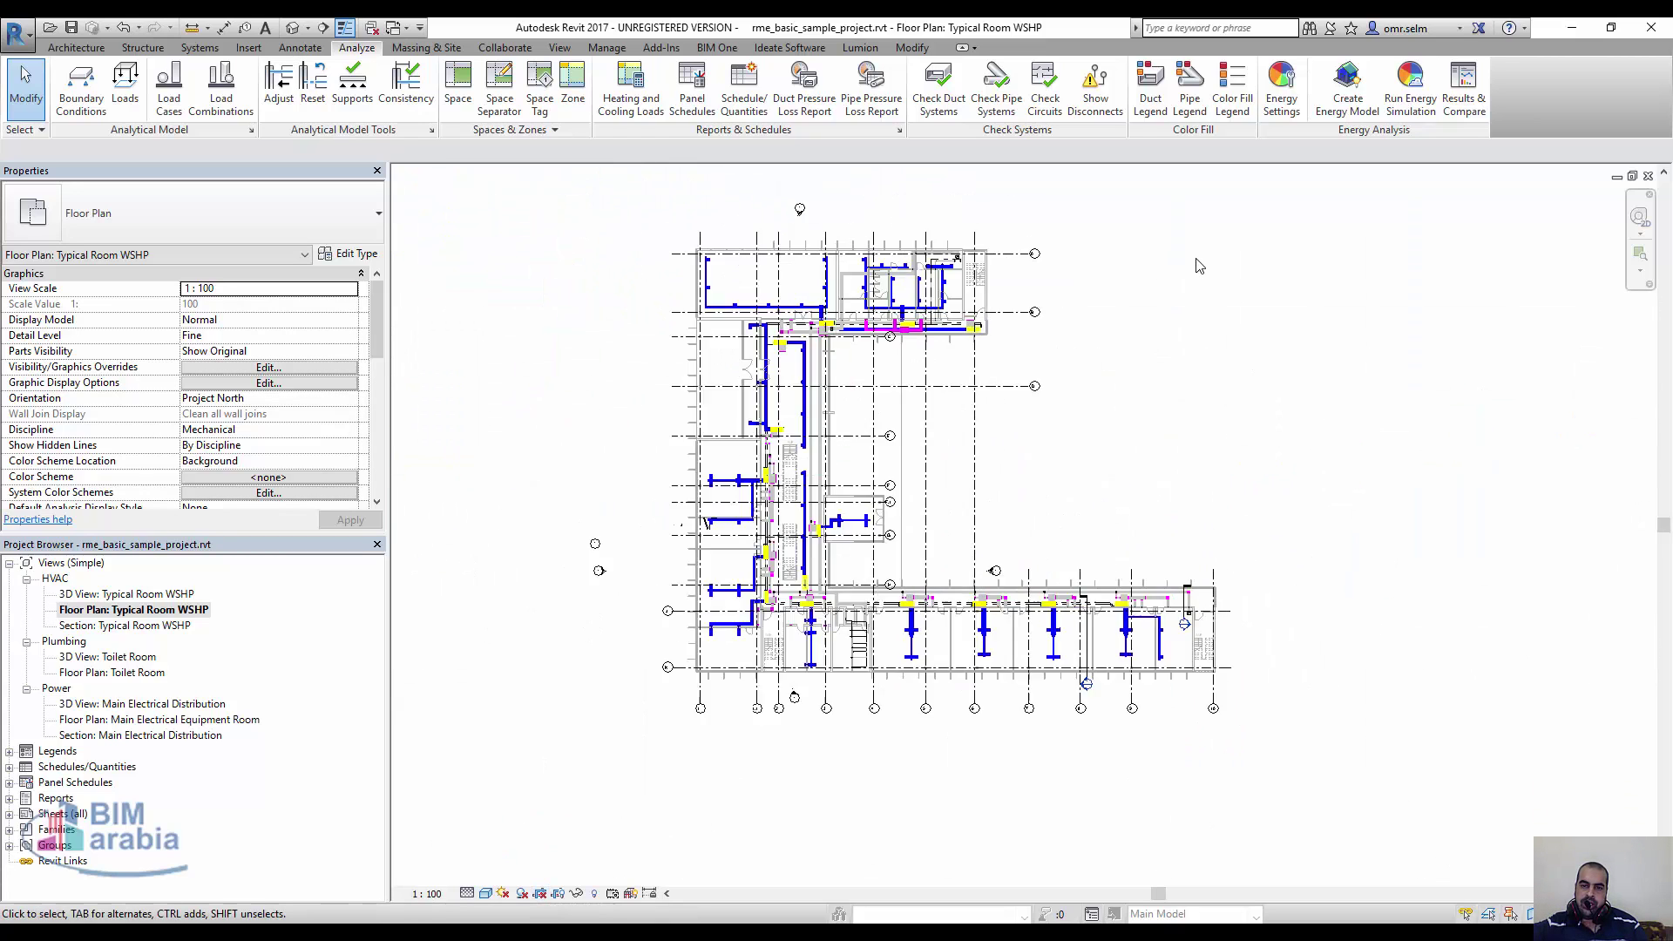
scroll(1199, 266, up, 1)
Place spaces automatically, creating 1 space, then leave the Space tool
click(457, 87)
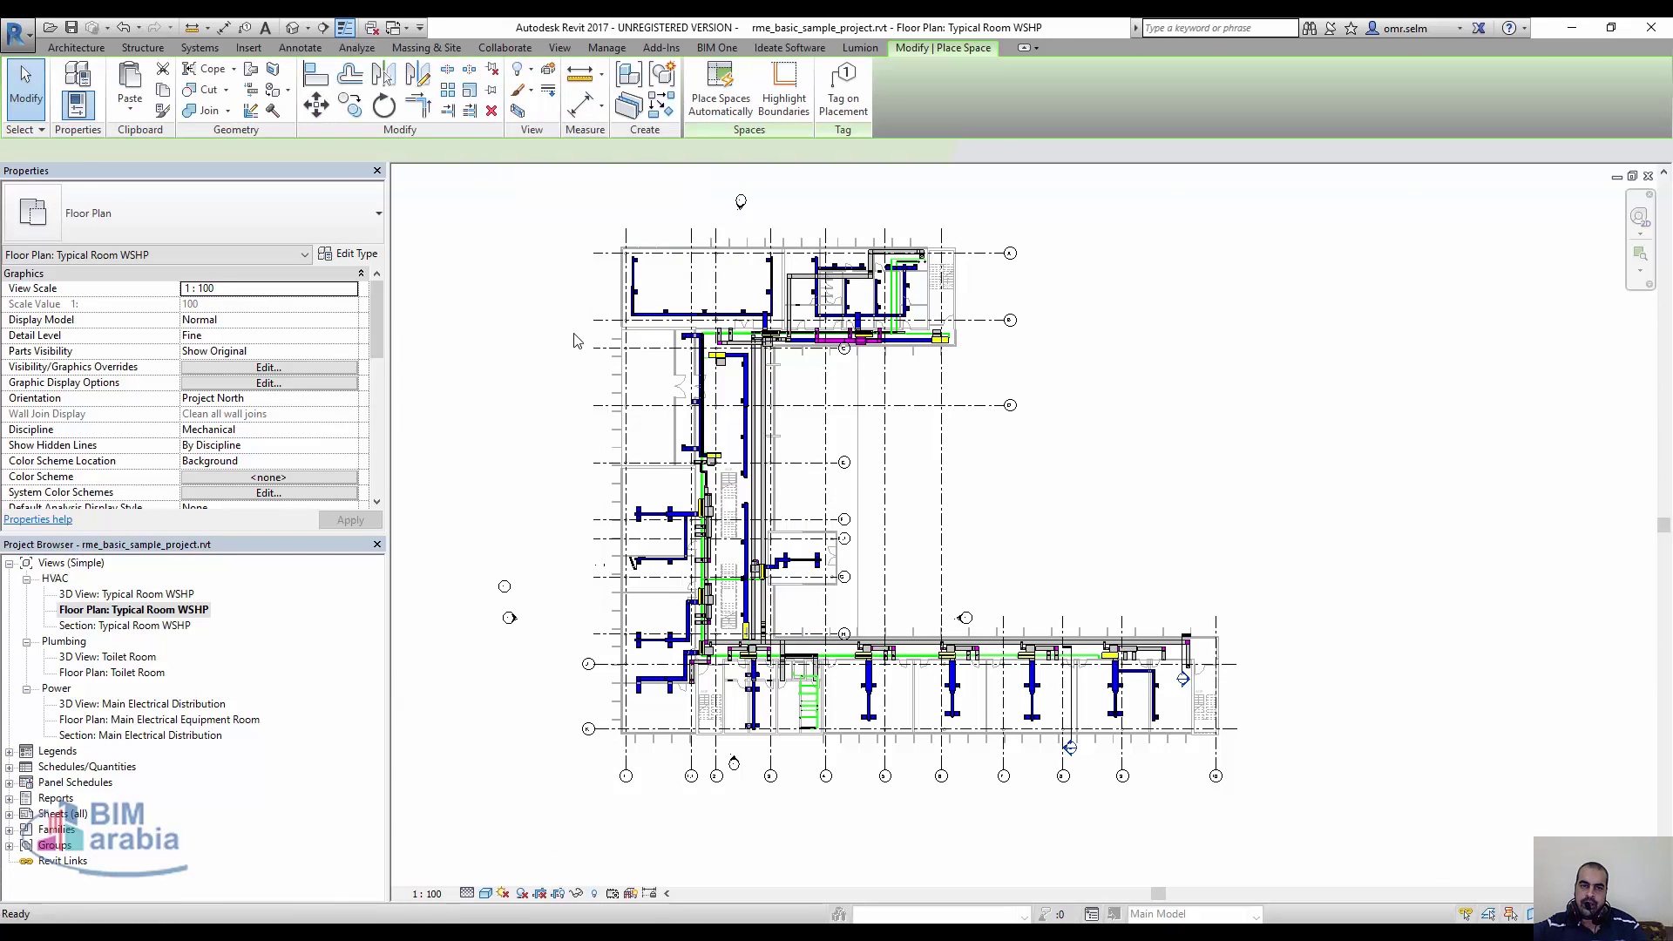
scroll(736, 278, up, 1)
scroll(737, 279, up, 1)
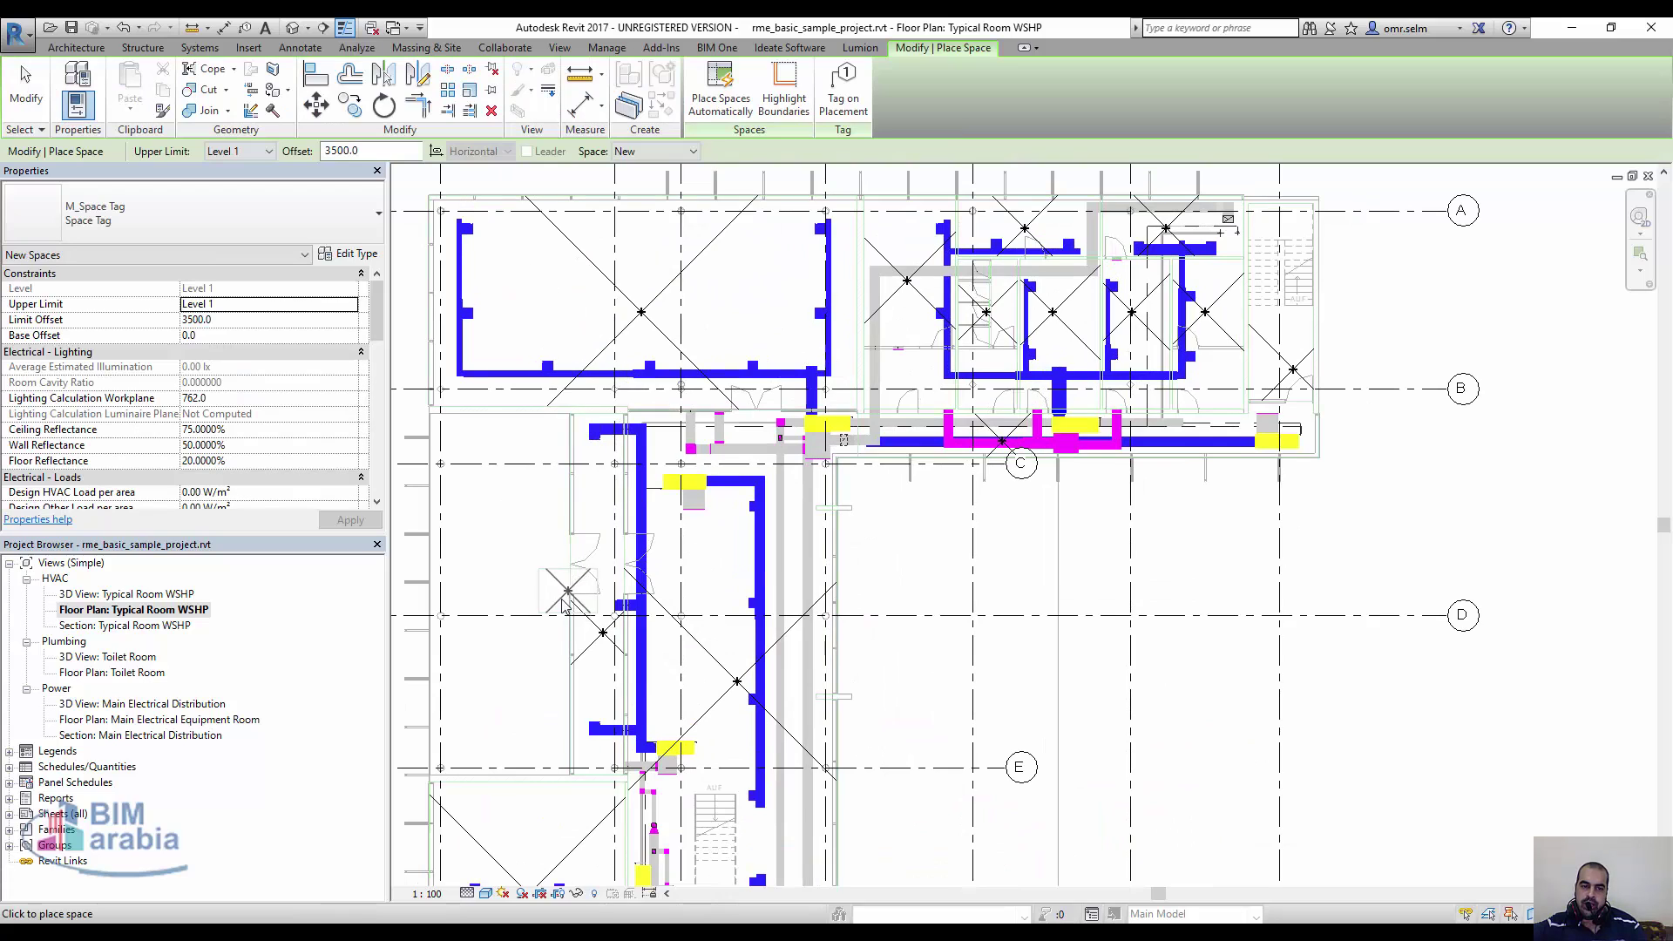
scroll(888, 453, down, 2)
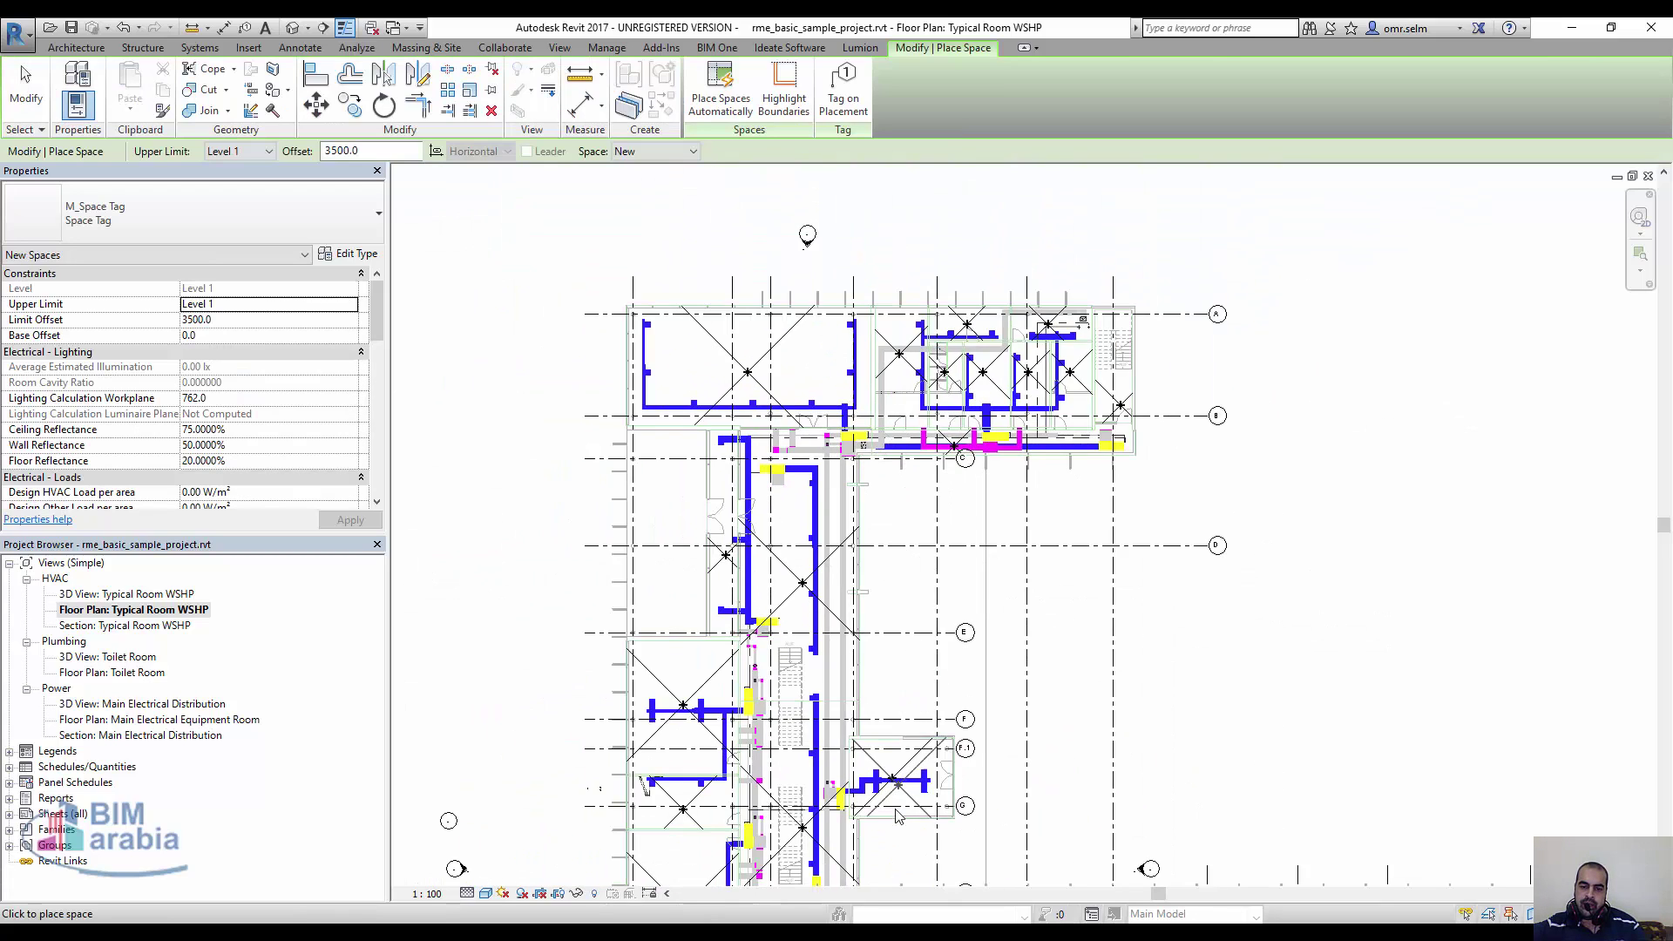
scroll(898, 814, up, 4)
scroll(862, 454, down, 3)
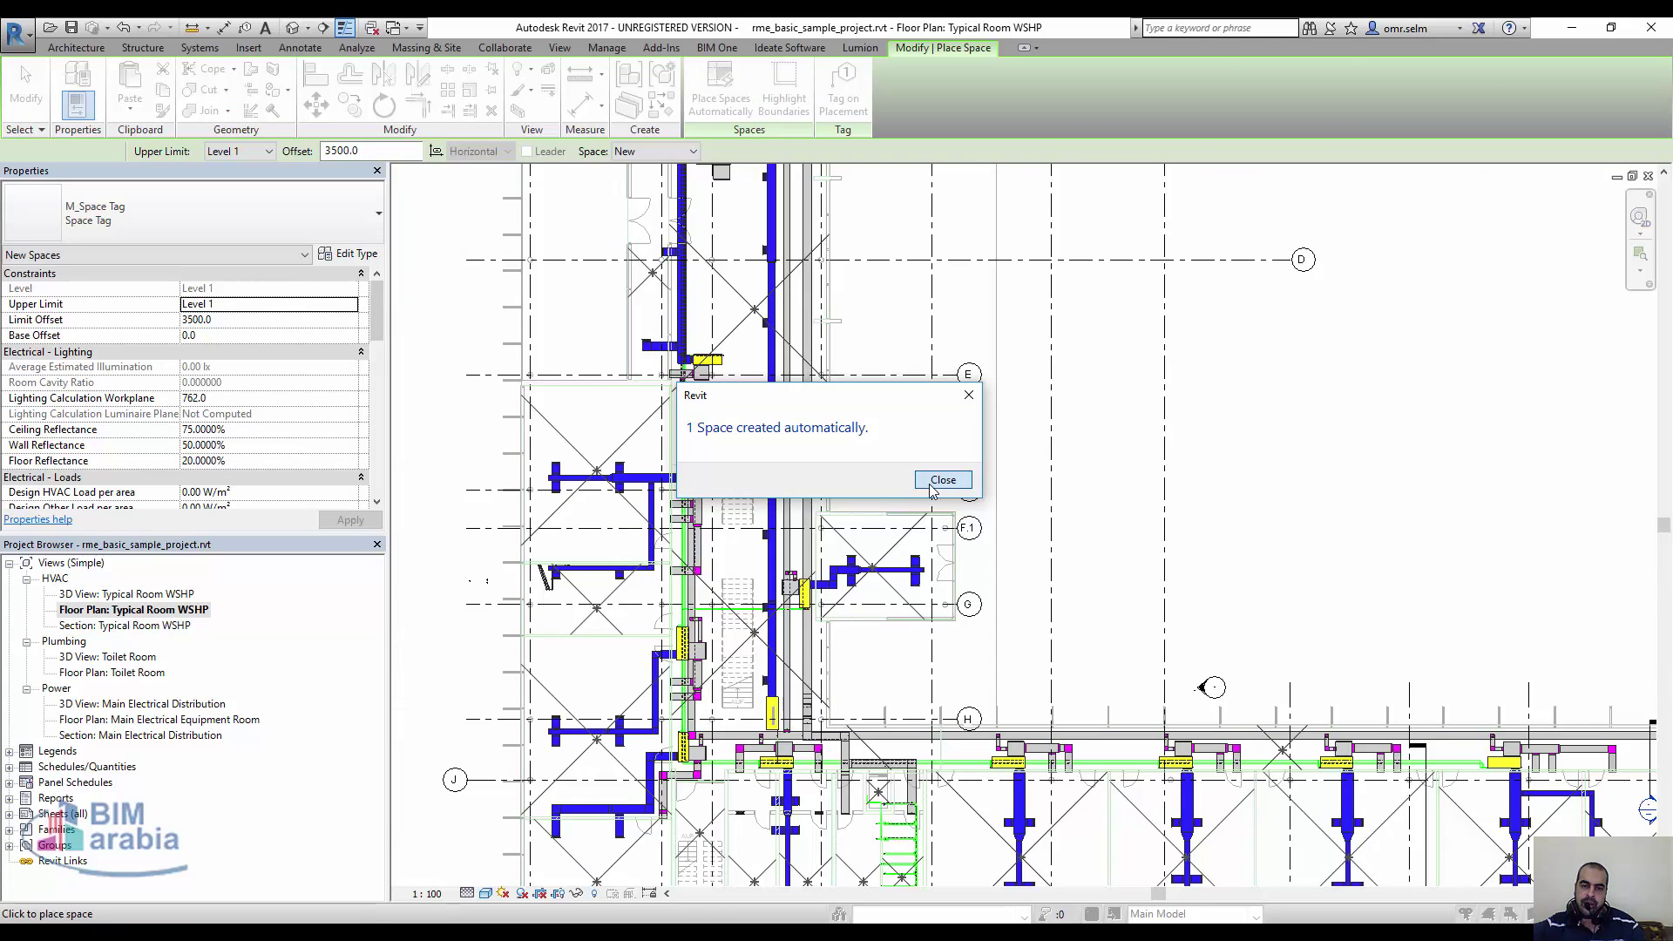
click(943, 480)
key(Escape)
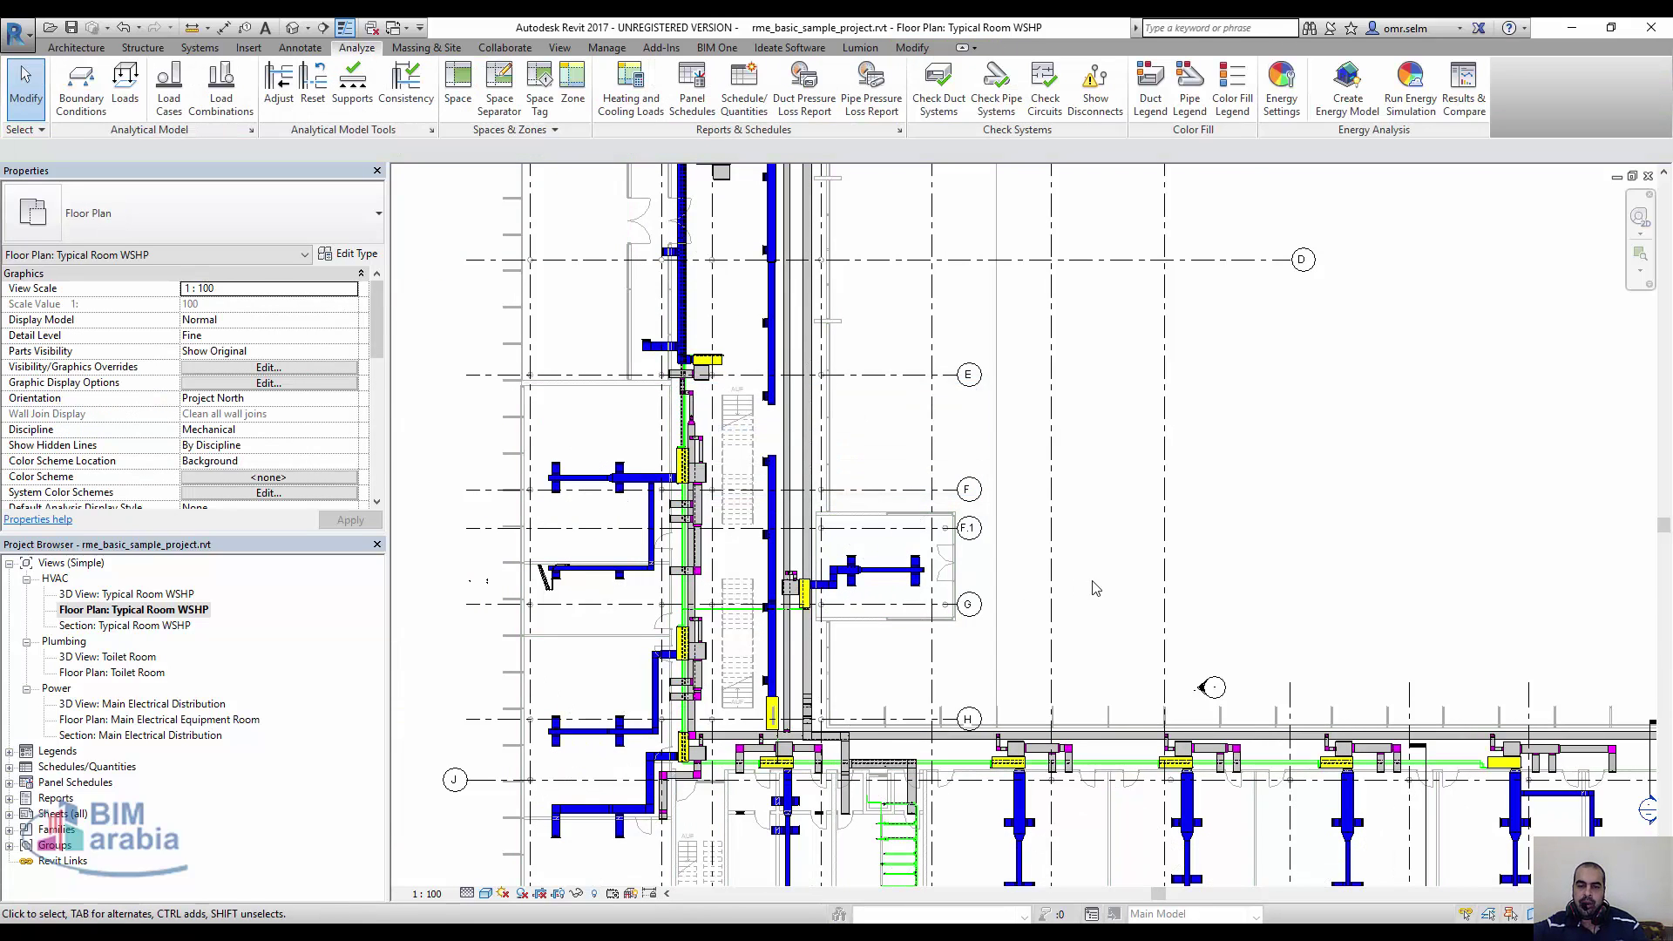
scroll(881, 541, up, 3)
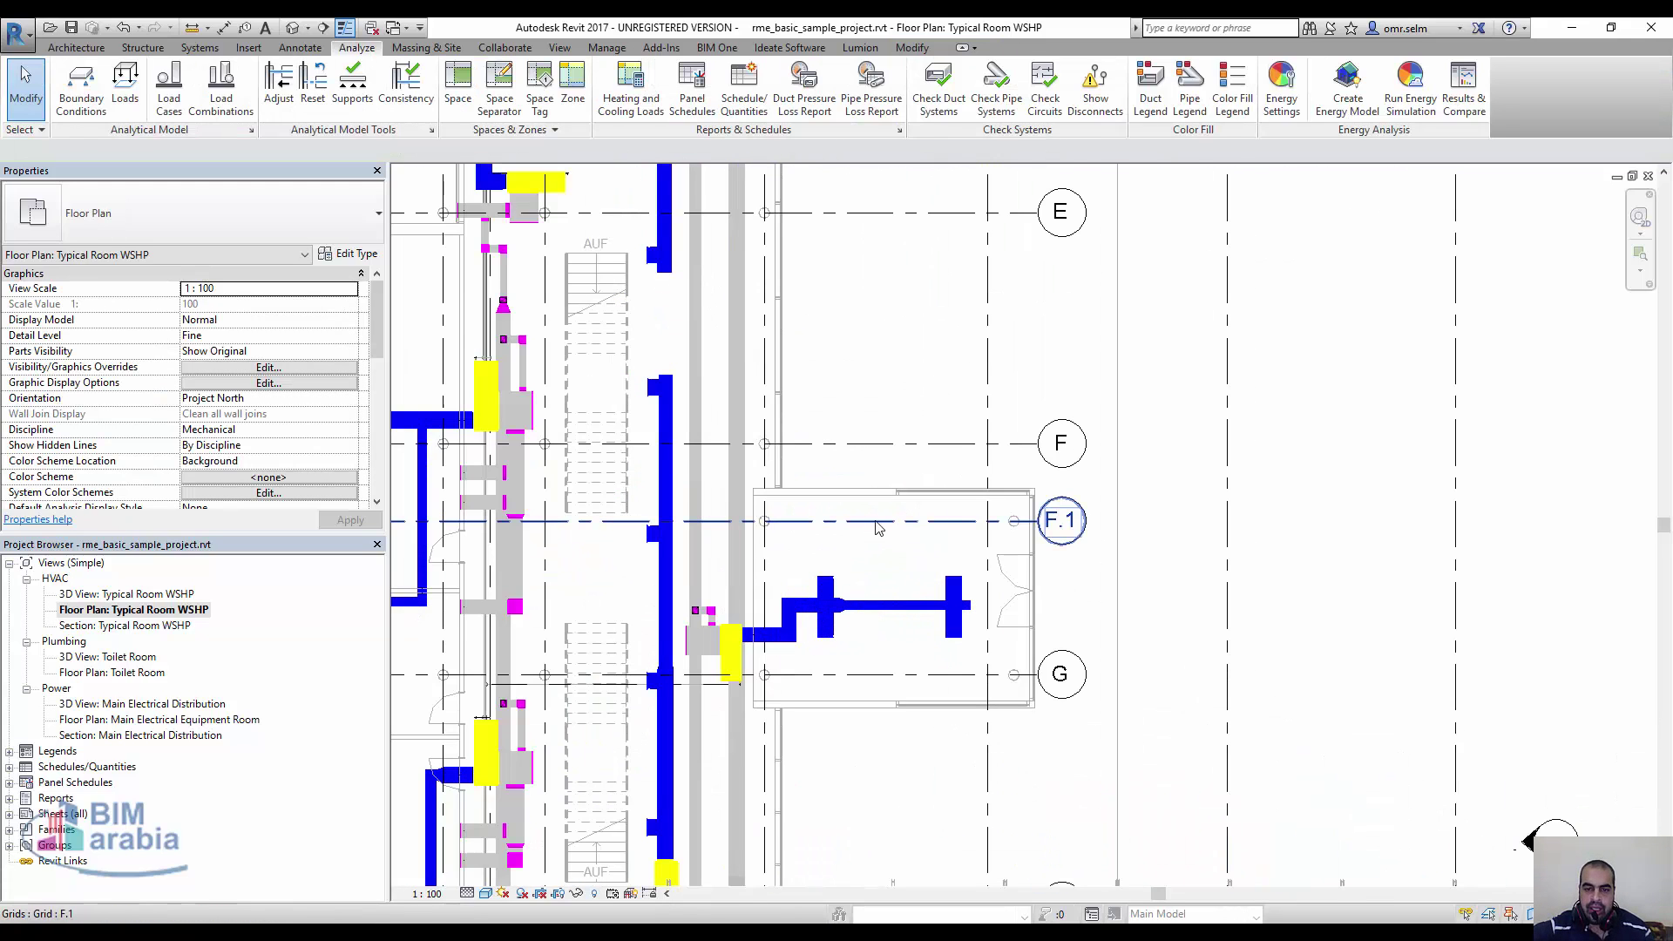
click(924, 553)
key(Escape)
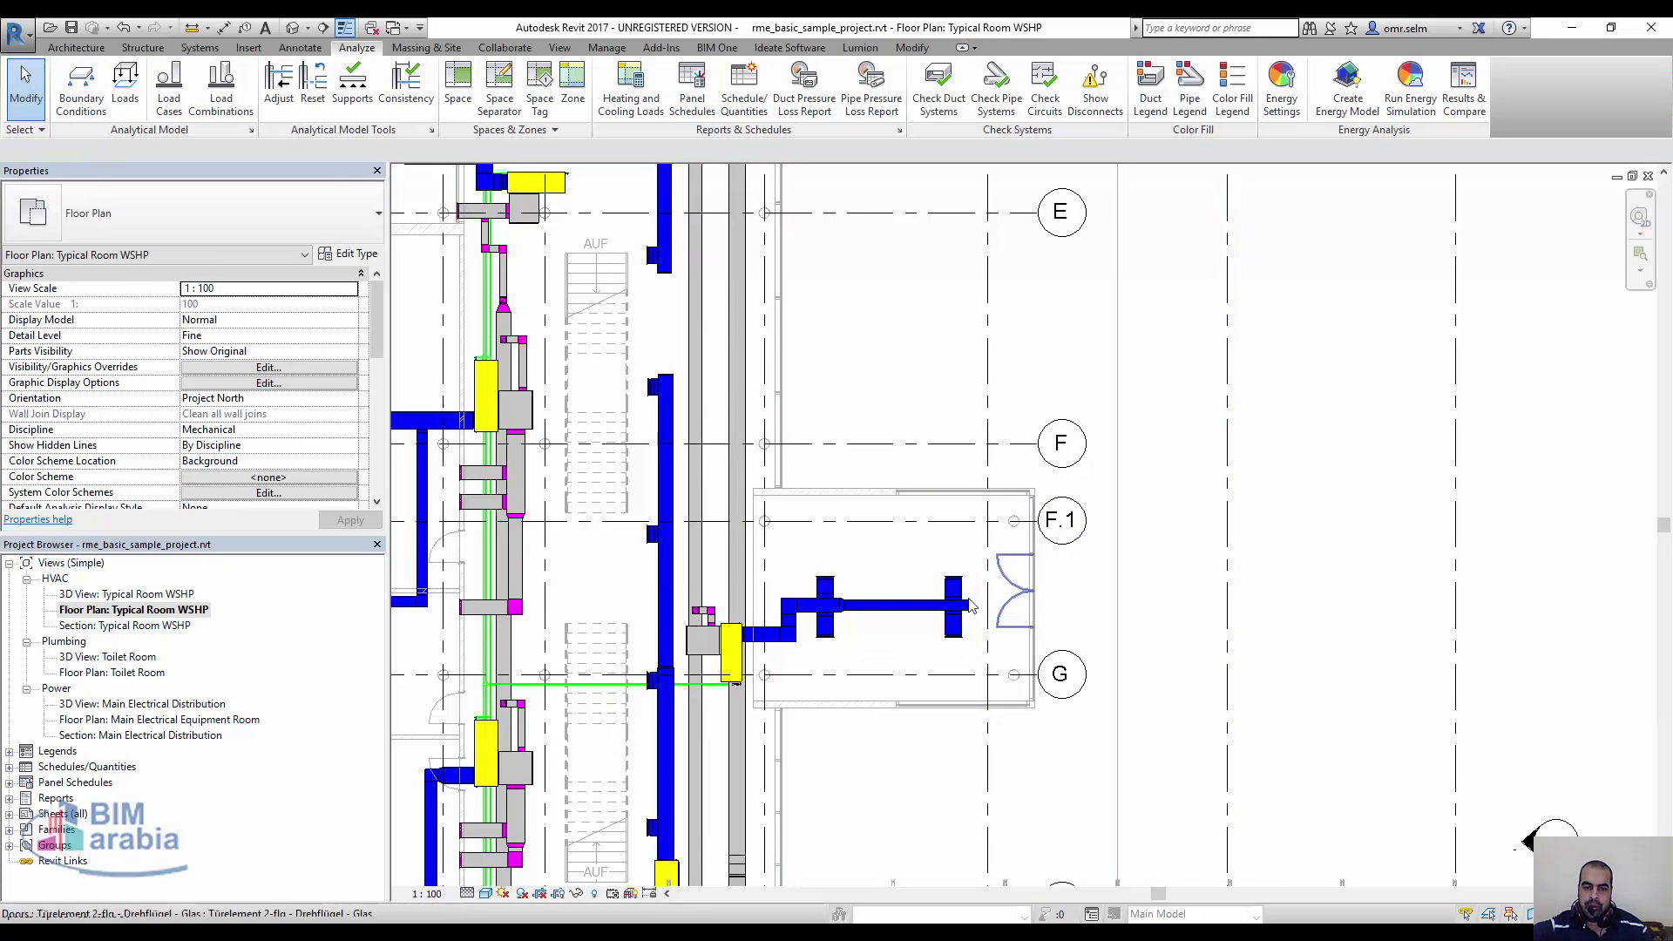
click(911, 557)
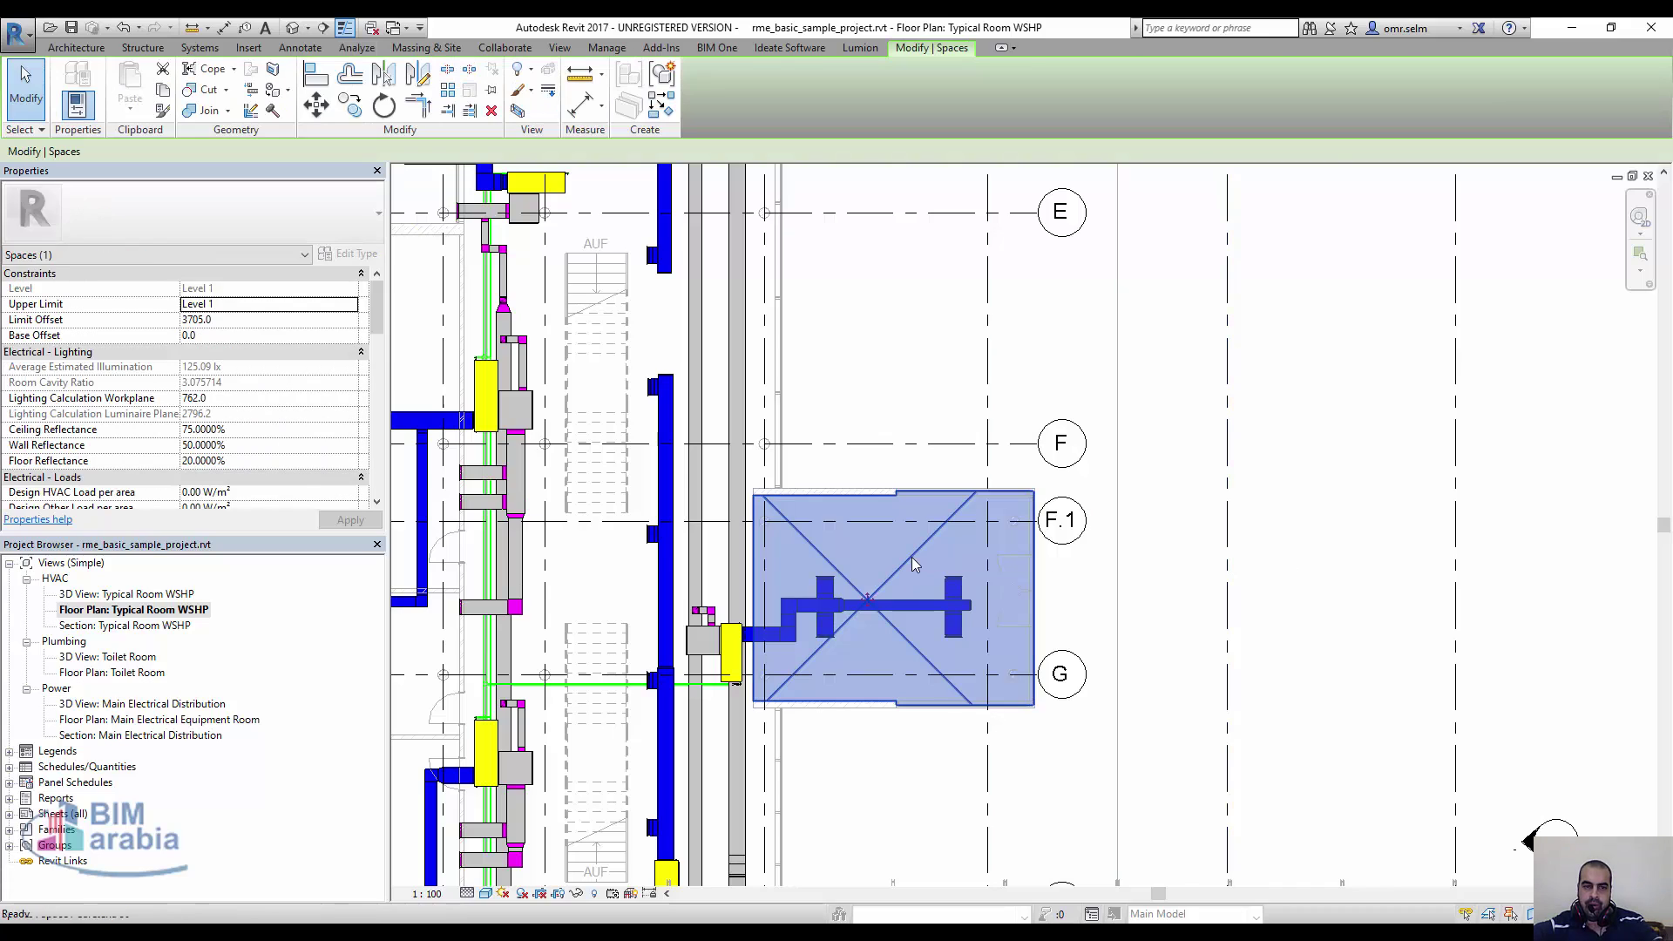
key(Escape)
click(915, 562)
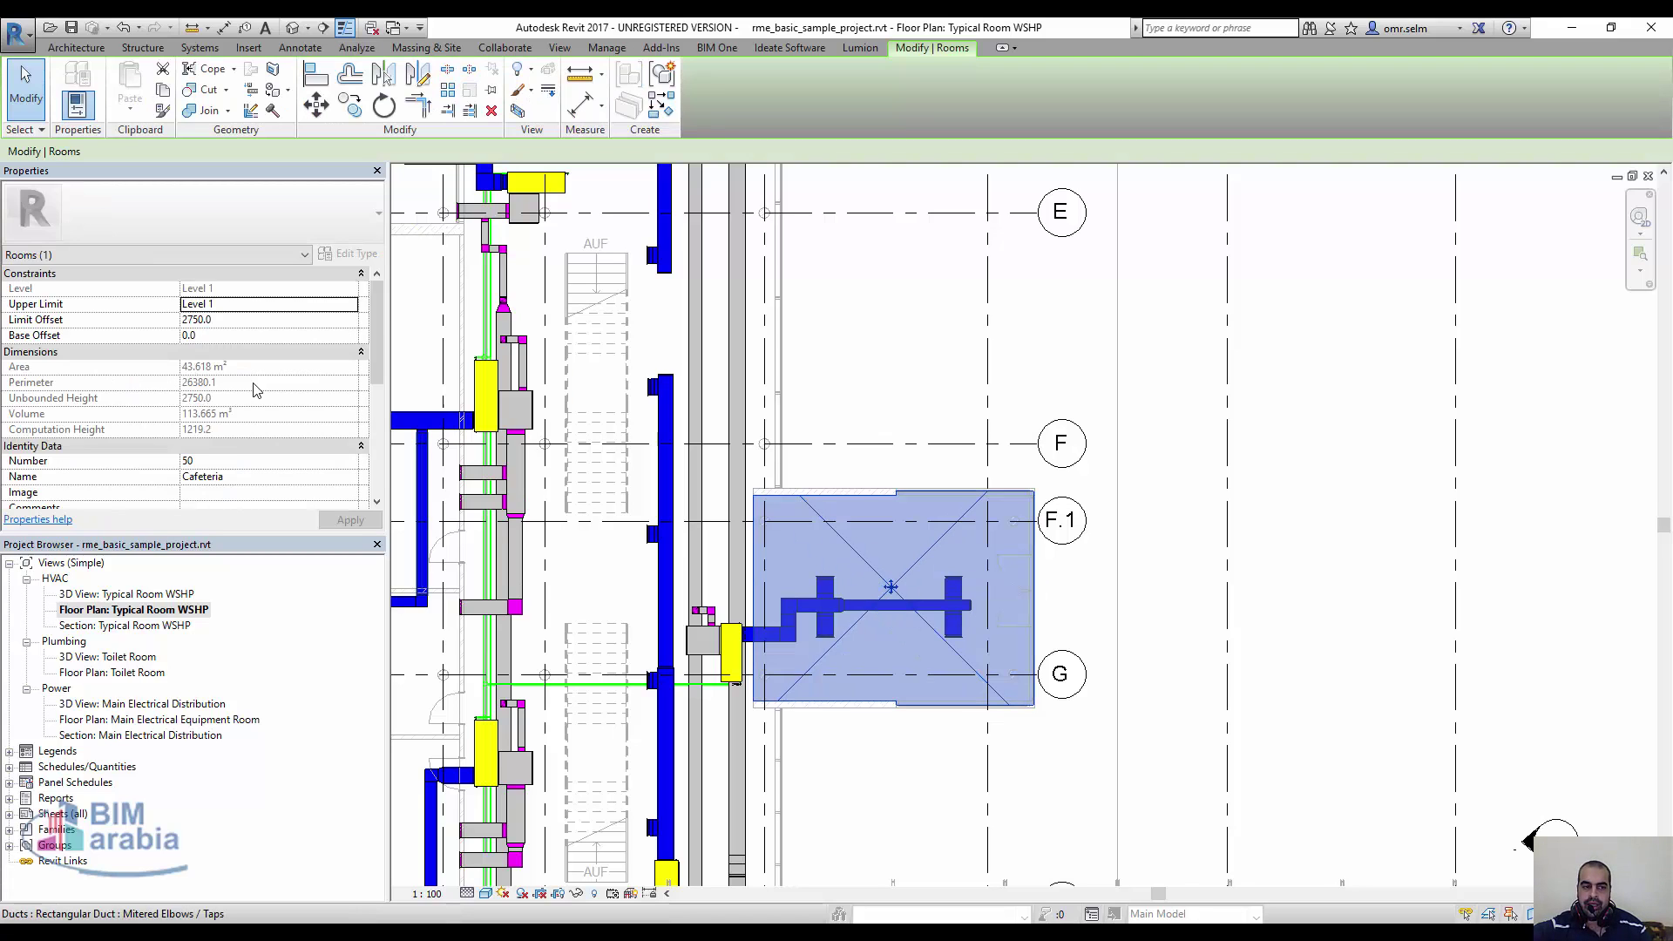
scroll(257, 389, down, 2)
scroll(260, 390, down, 3)
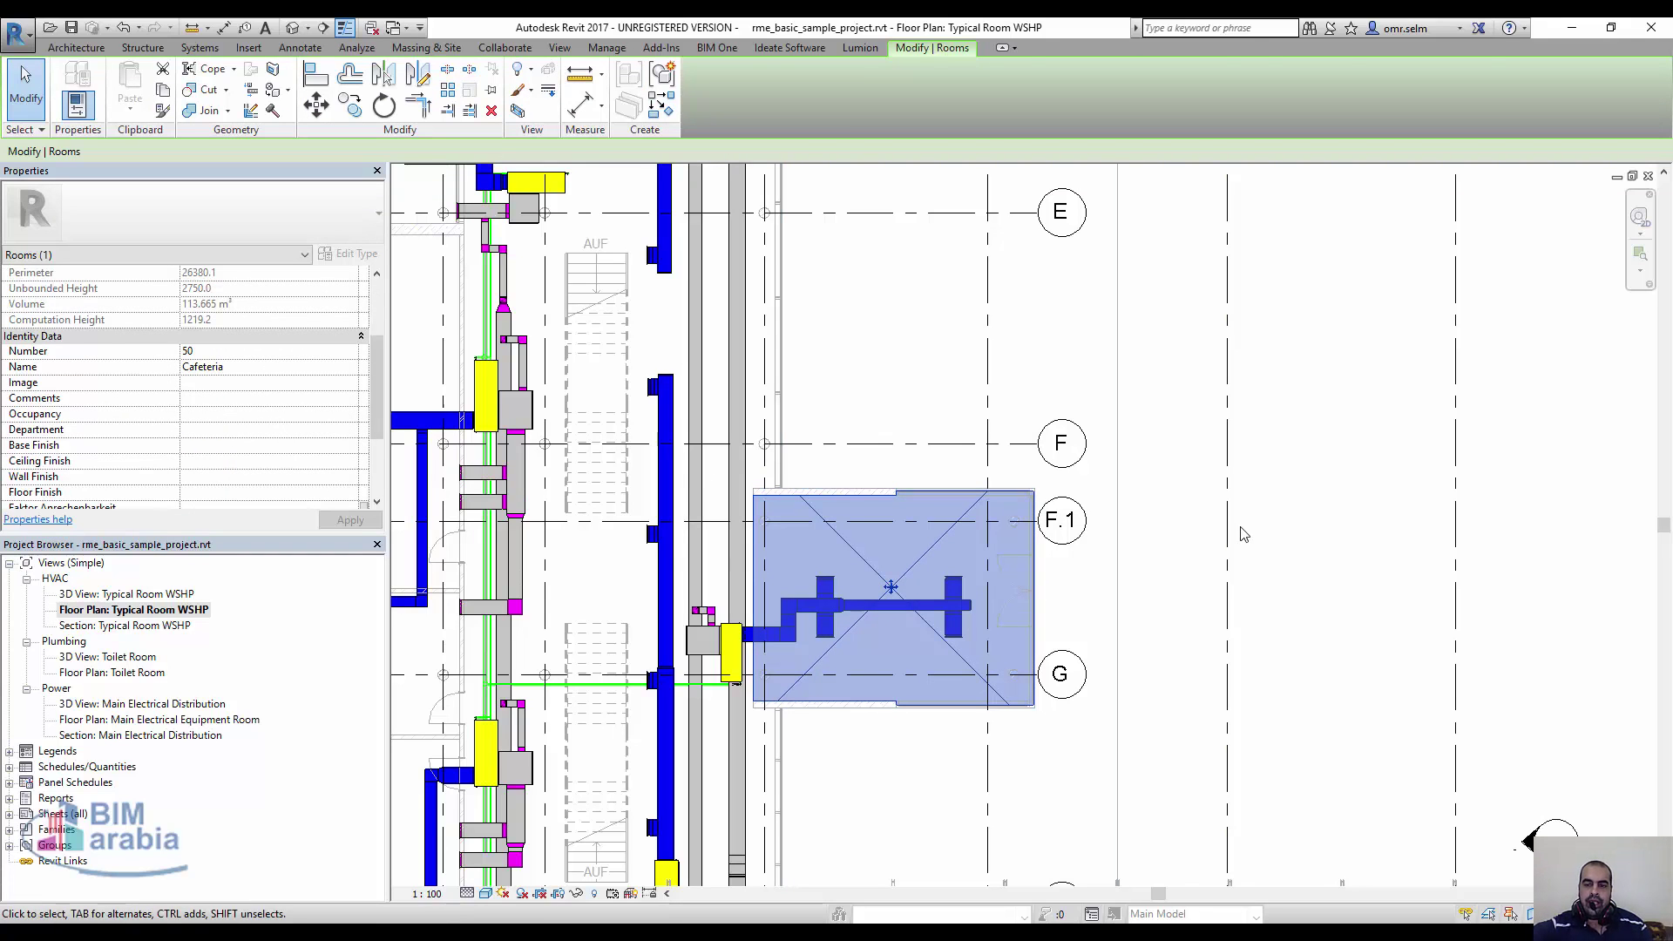
click(1297, 518)
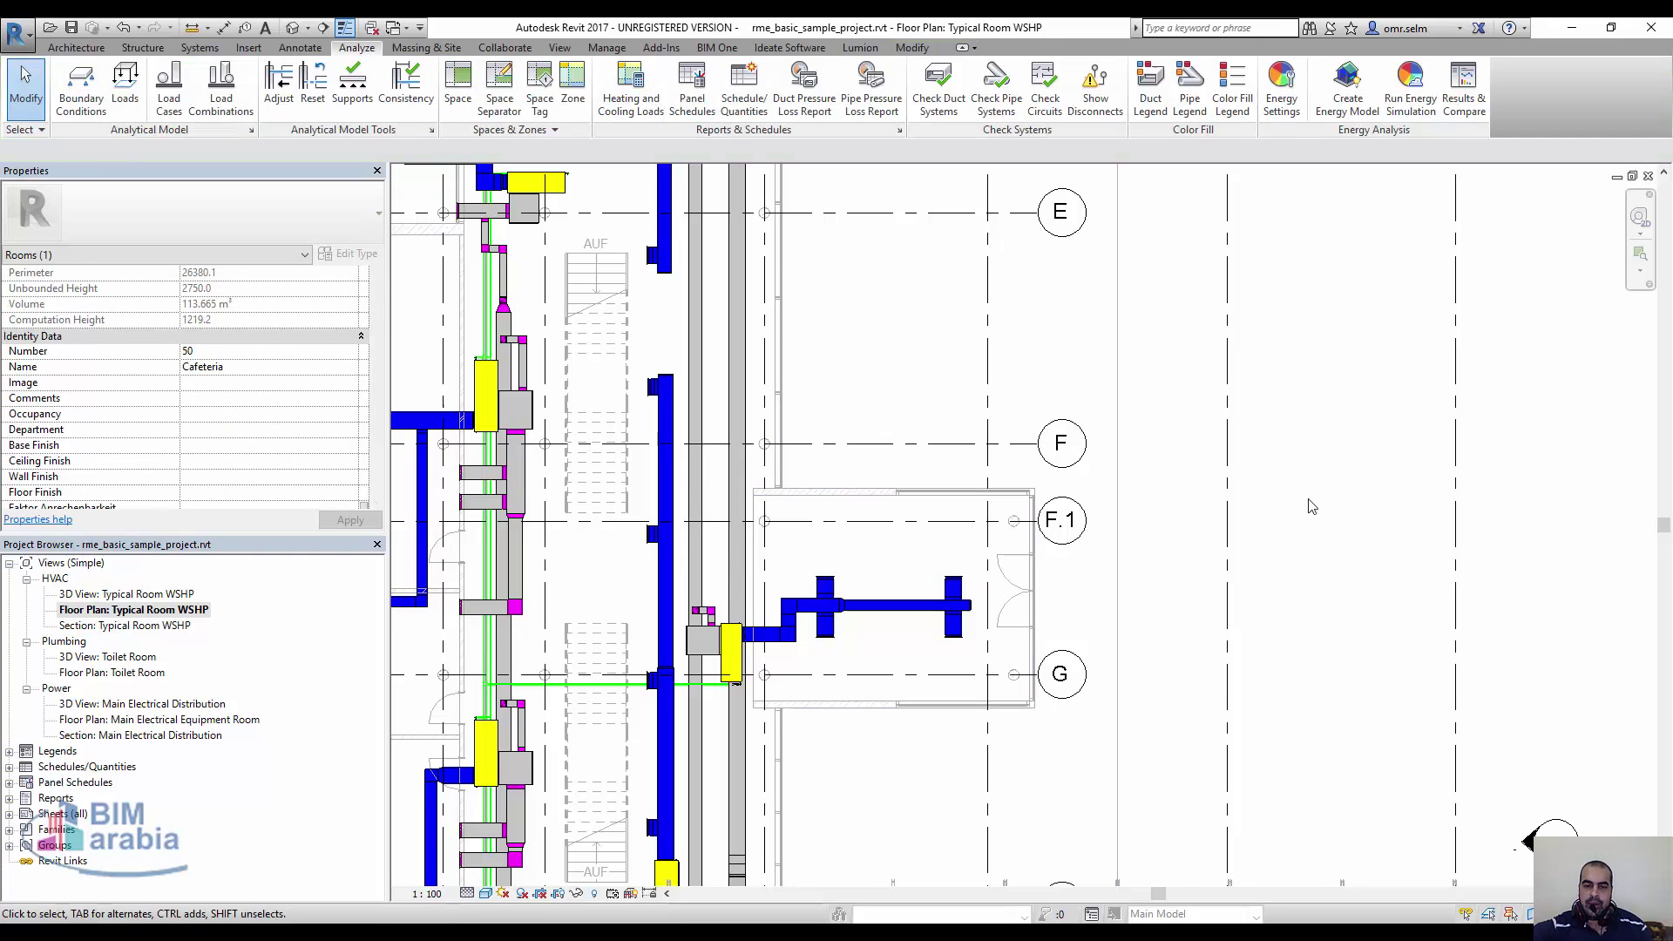
click(914, 562)
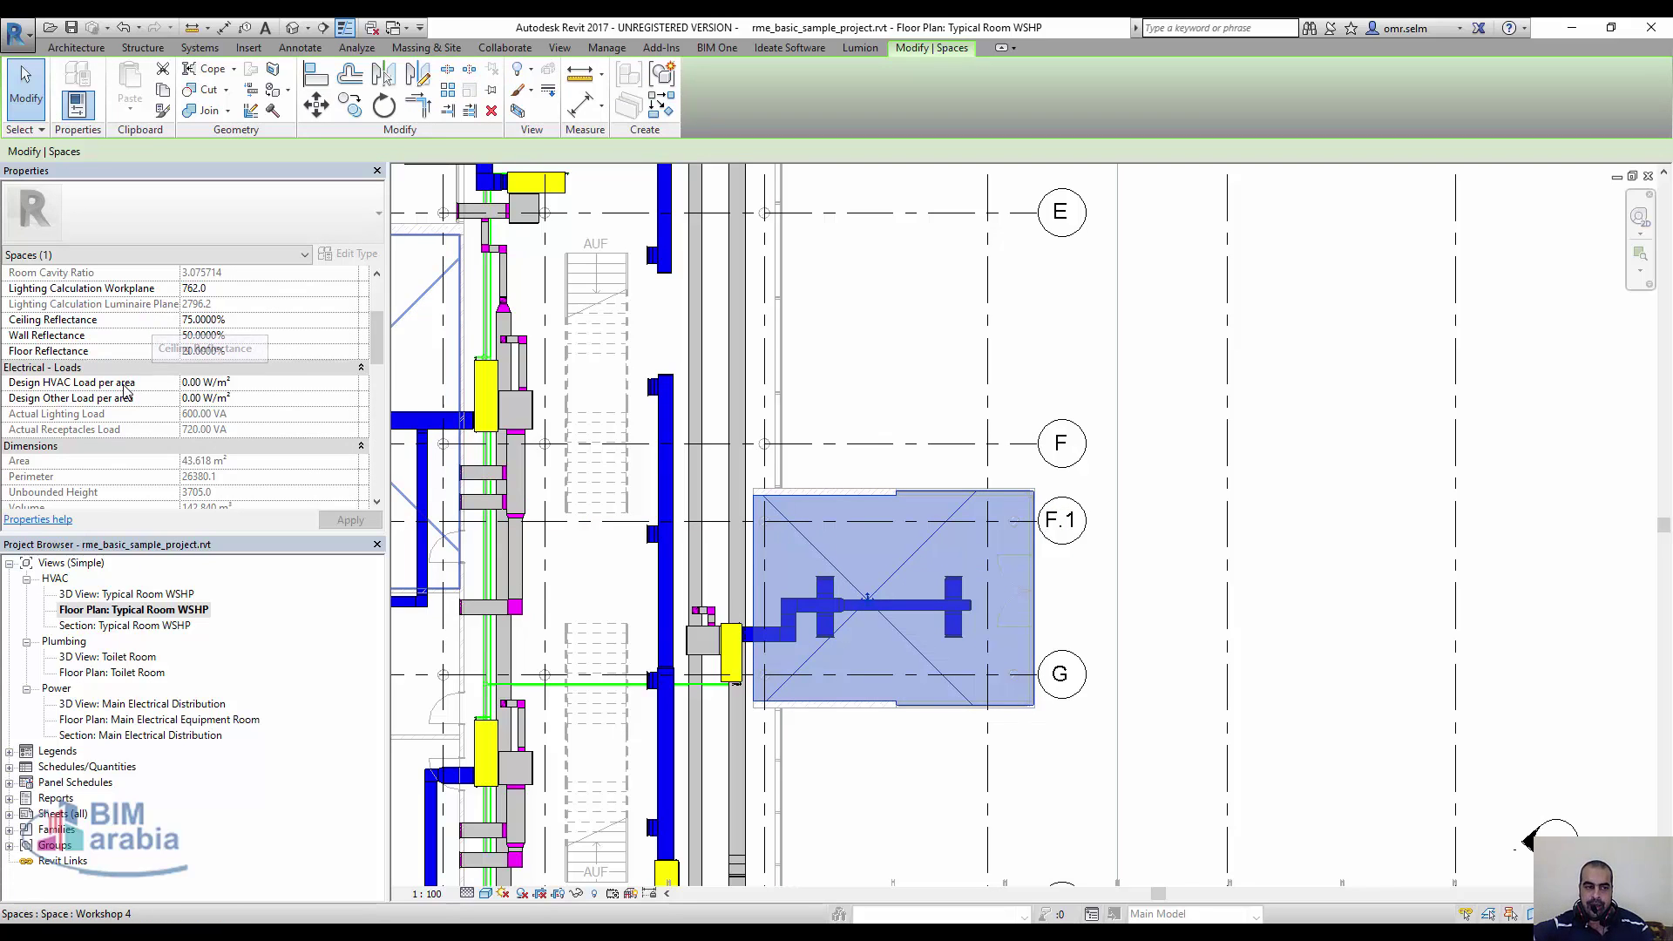
scroll(124, 401, down, 1)
scroll(125, 401, down, 1)
scroll(125, 401, down, 1)
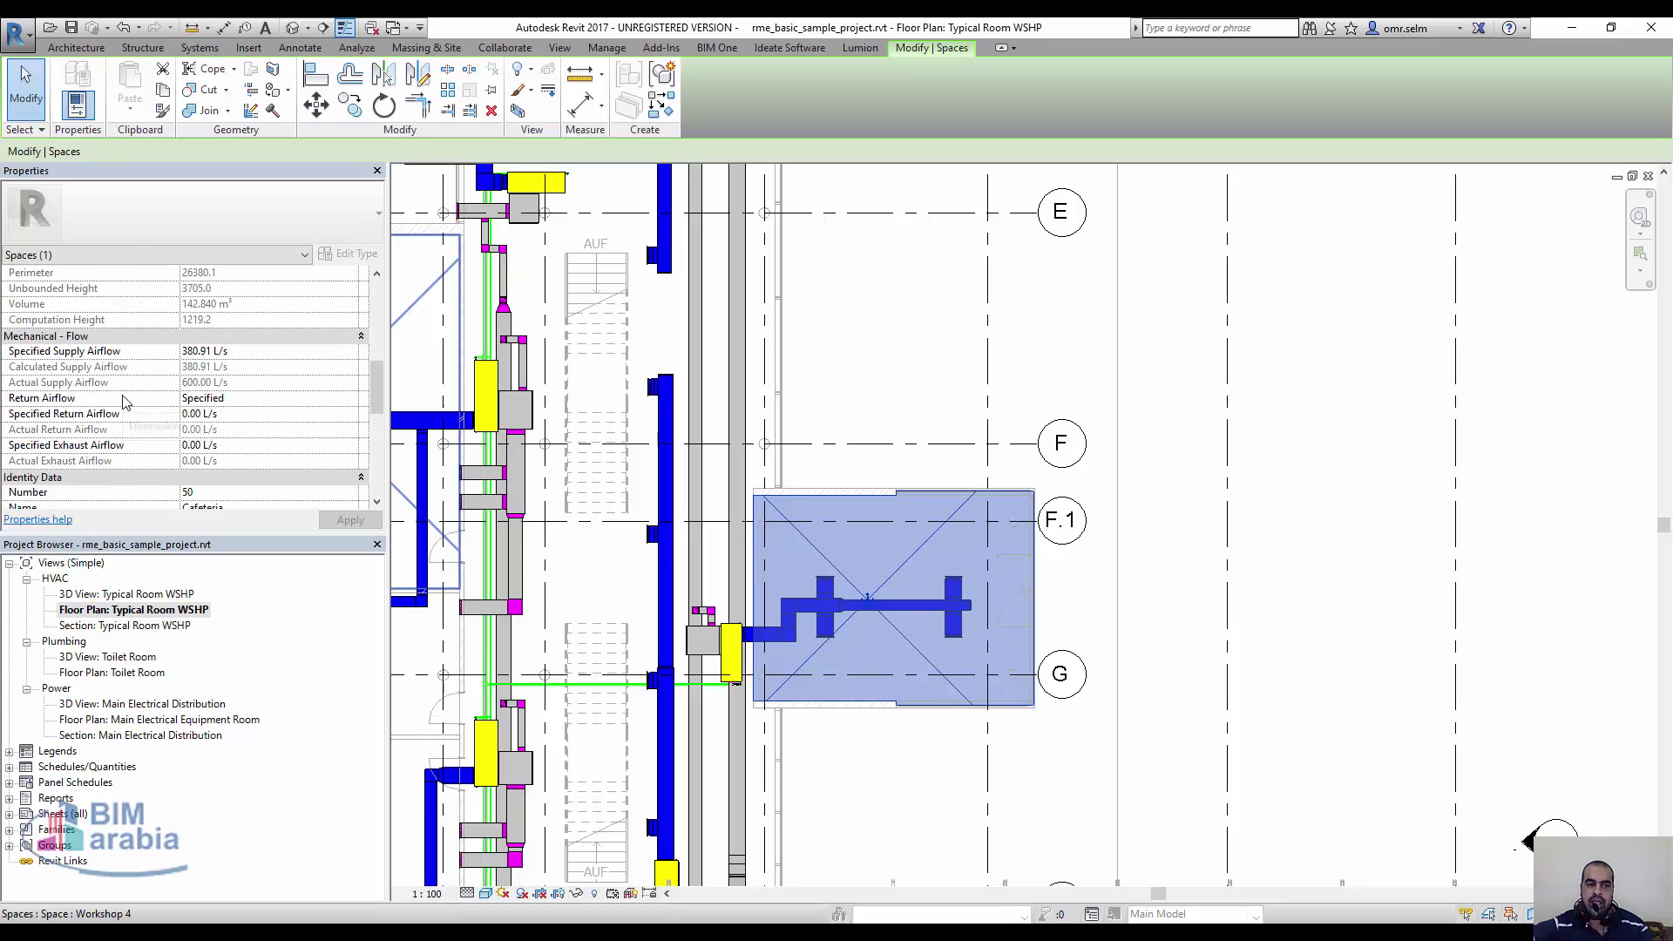
scroll(125, 400, down, 2)
scroll(125, 401, down, 1)
scroll(125, 400, down, 1)
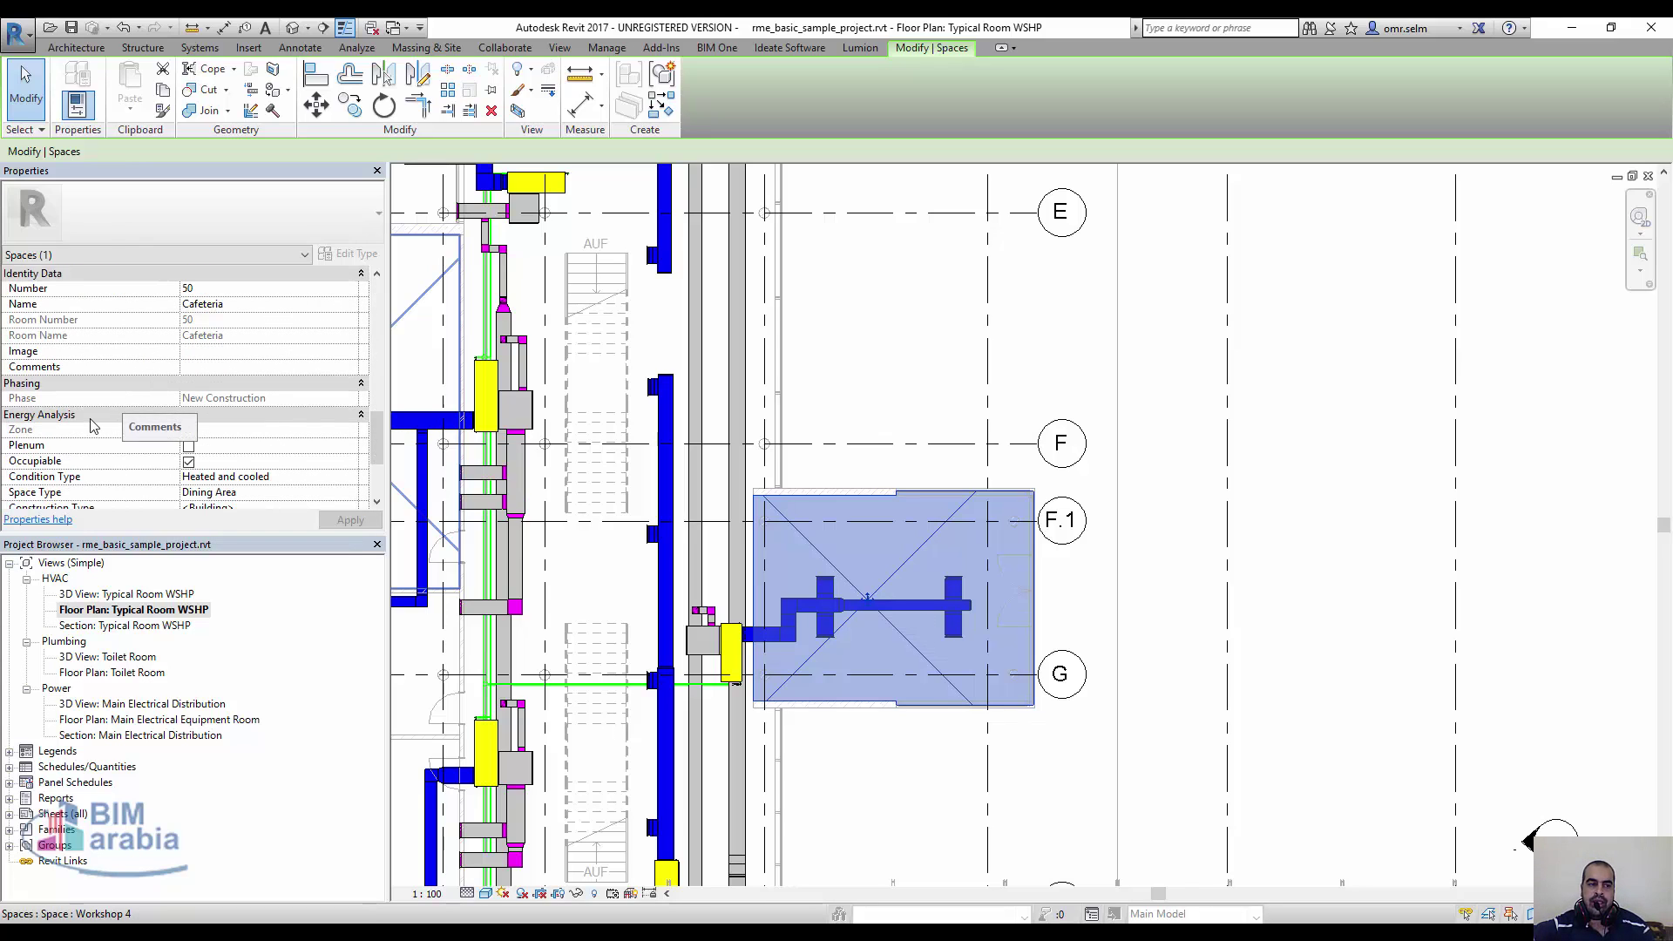
scroll(93, 427, down, 2)
scroll(93, 427, down, 1)
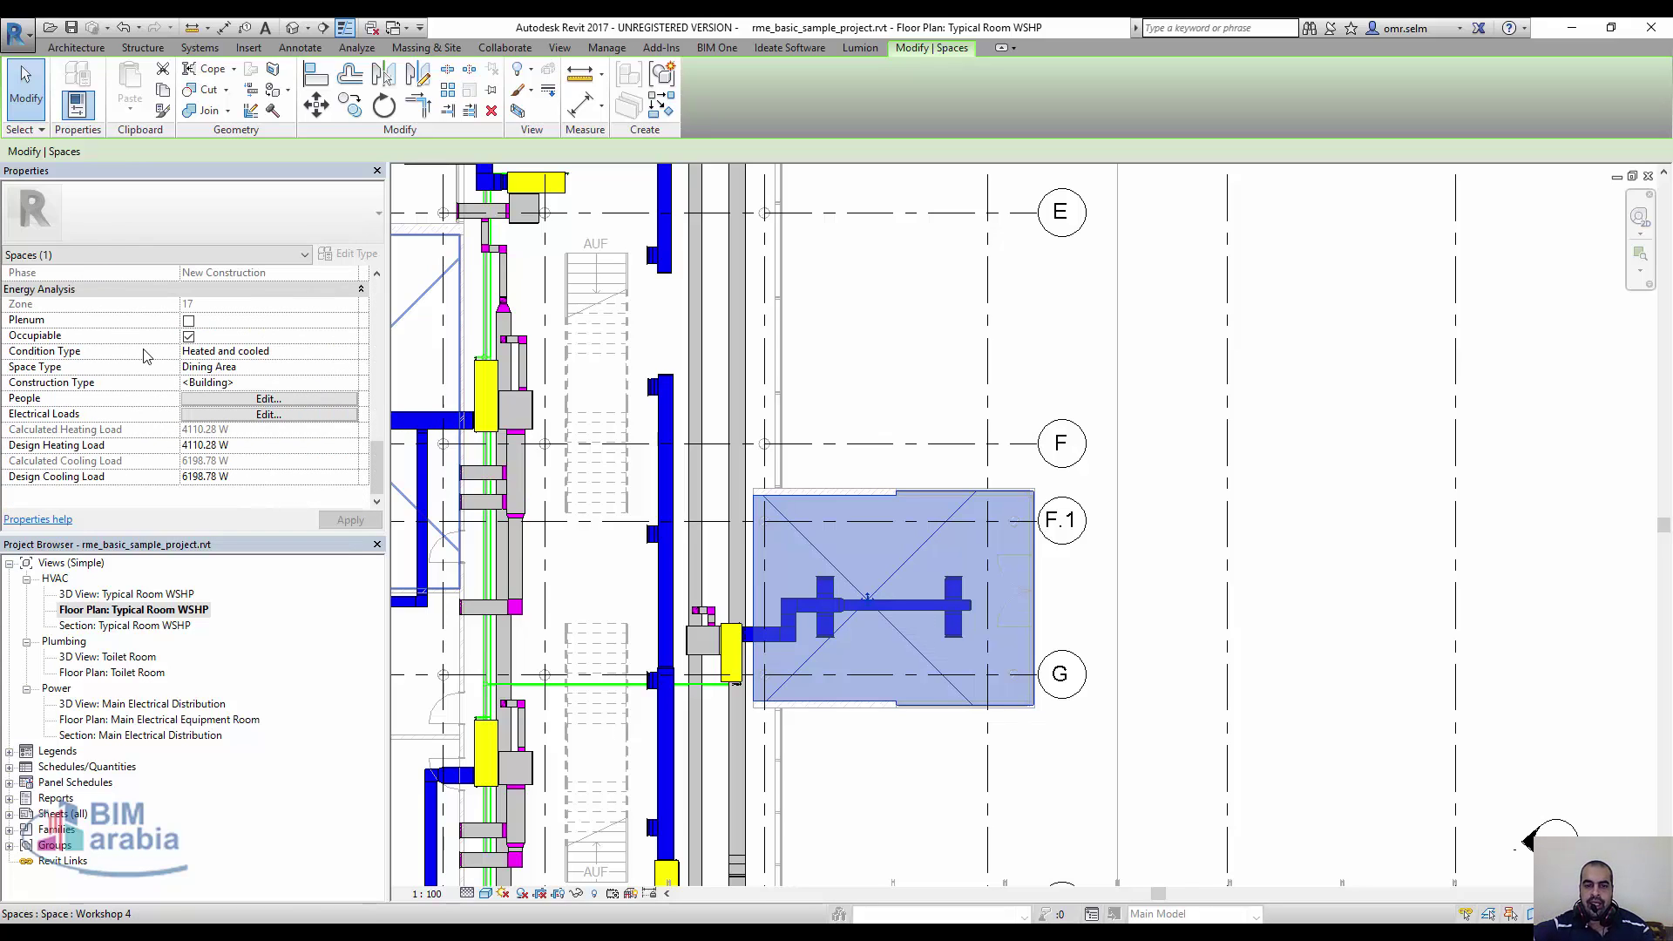
click(1356, 520)
scroll(959, 660, down, 2)
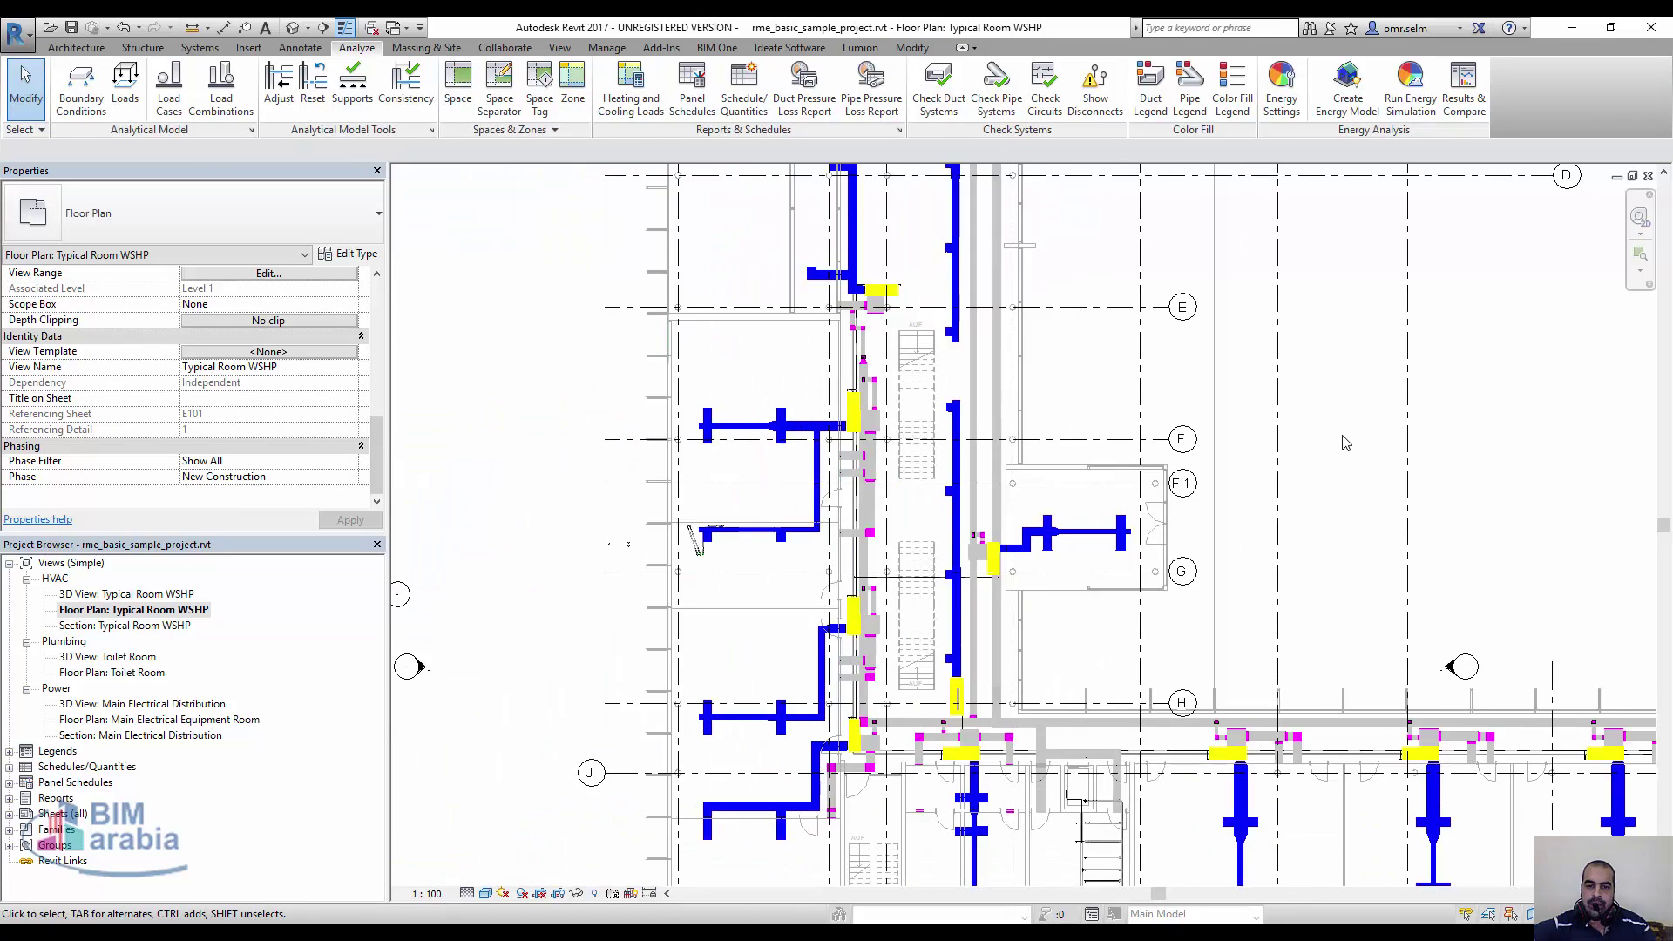
scroll(959, 660, down, 1)
scroll(958, 660, down, 1)
scroll(1403, 710, up, 1)
scroll(1403, 710, up, 2)
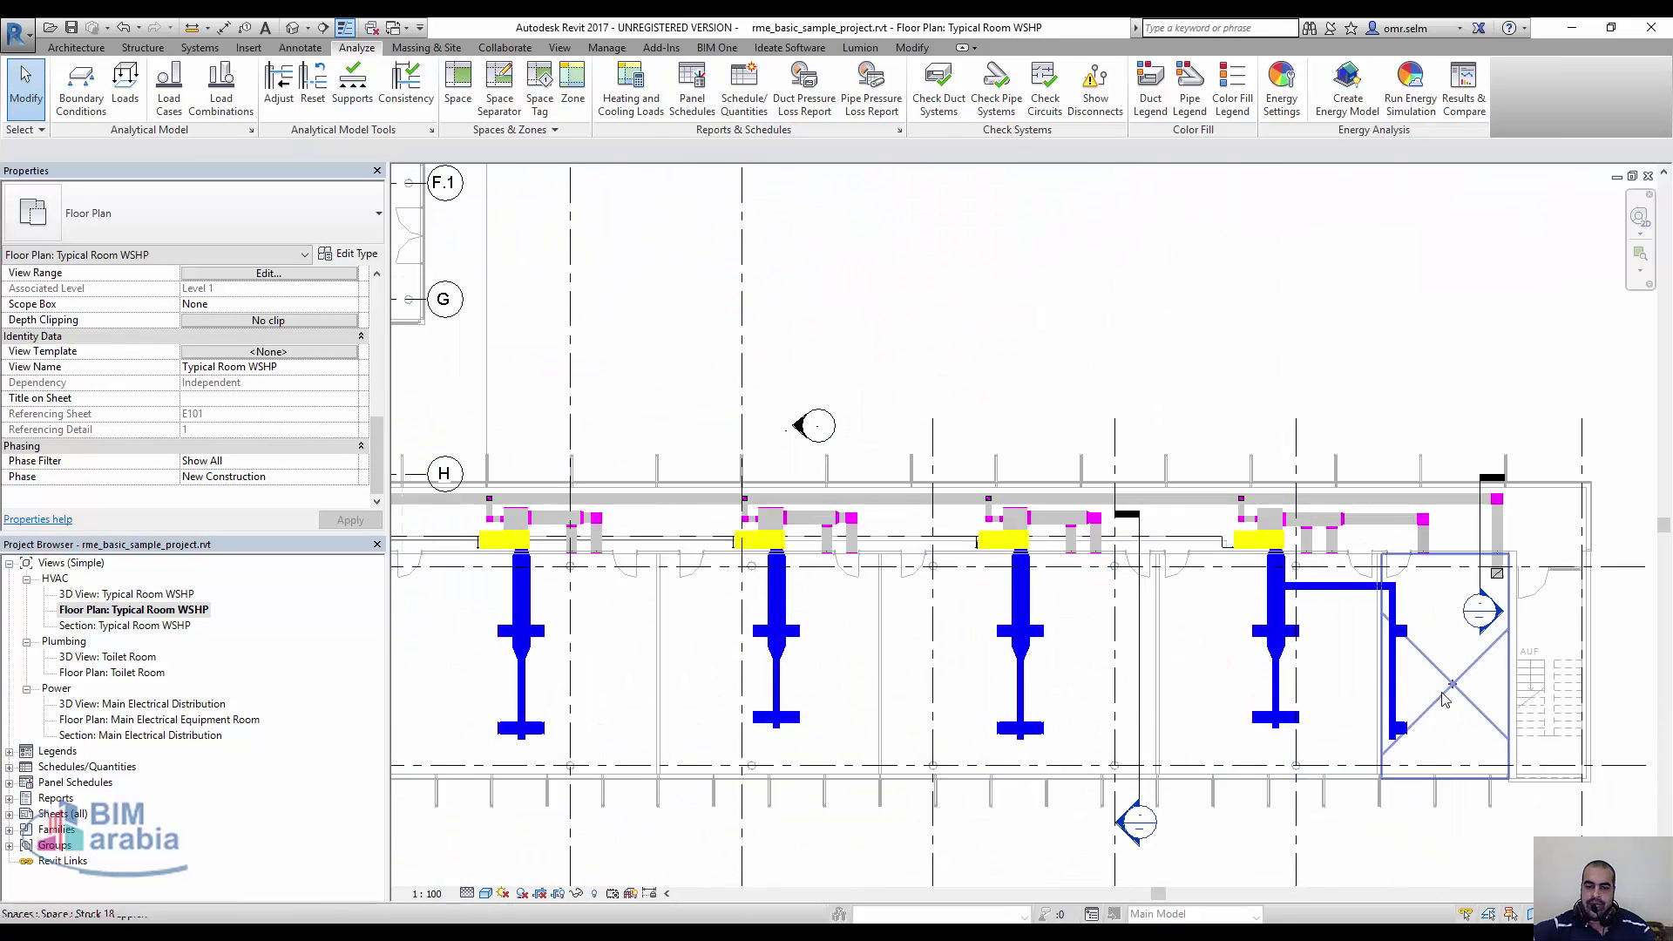
scroll(1531, 631, down, 1)
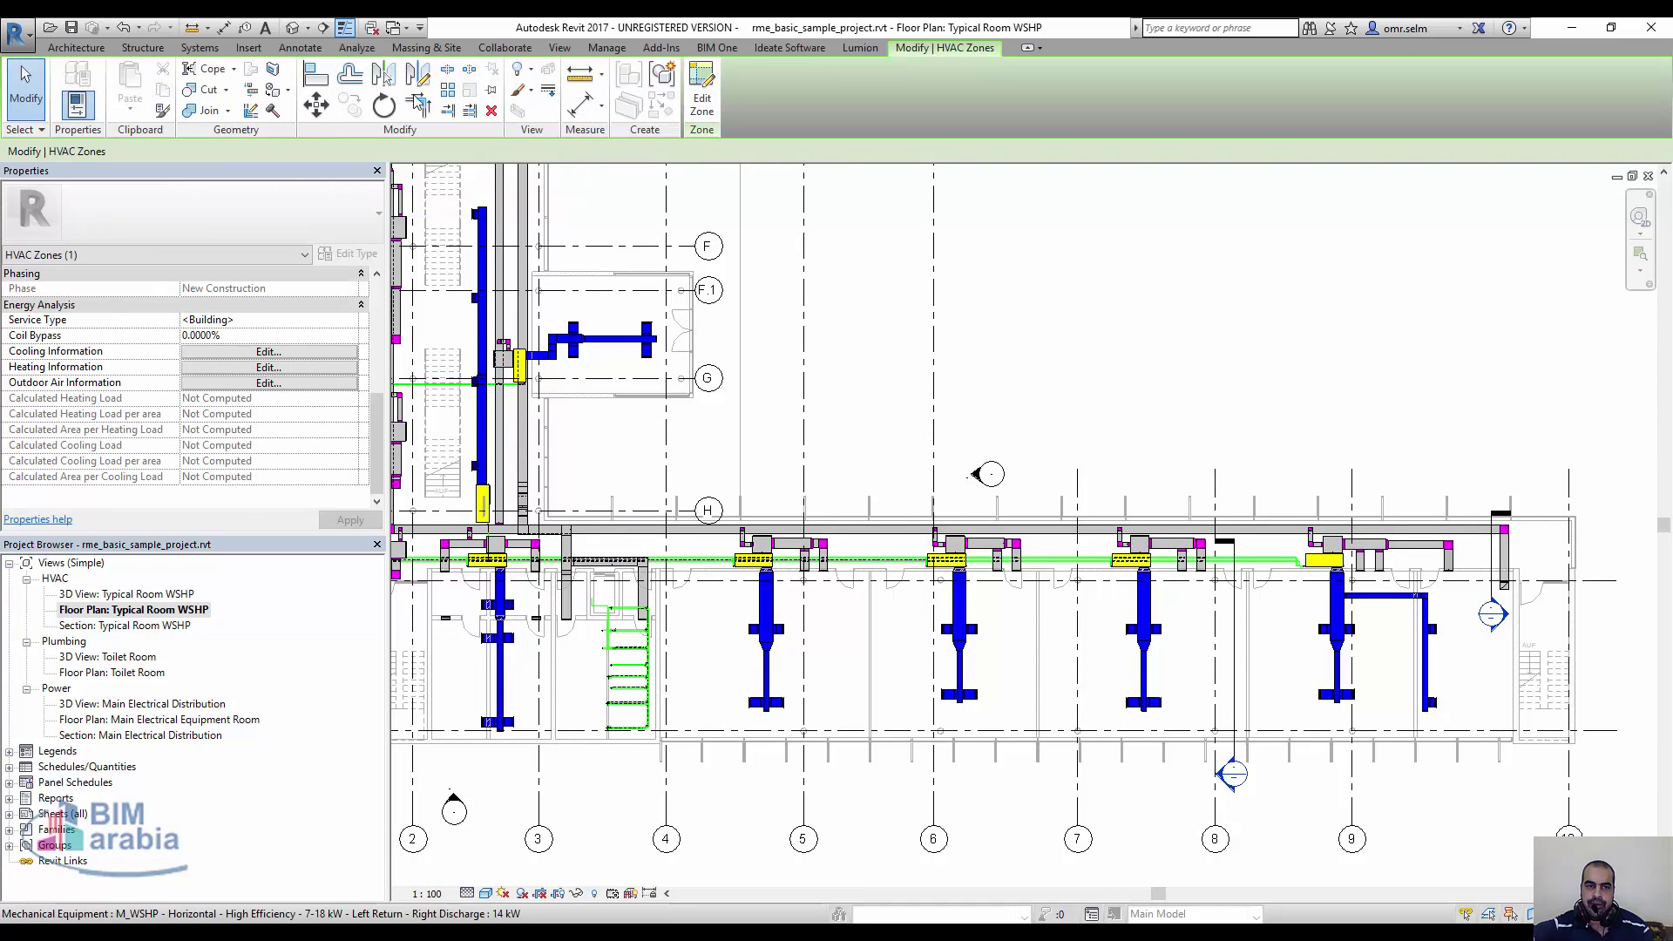
click(800, 354)
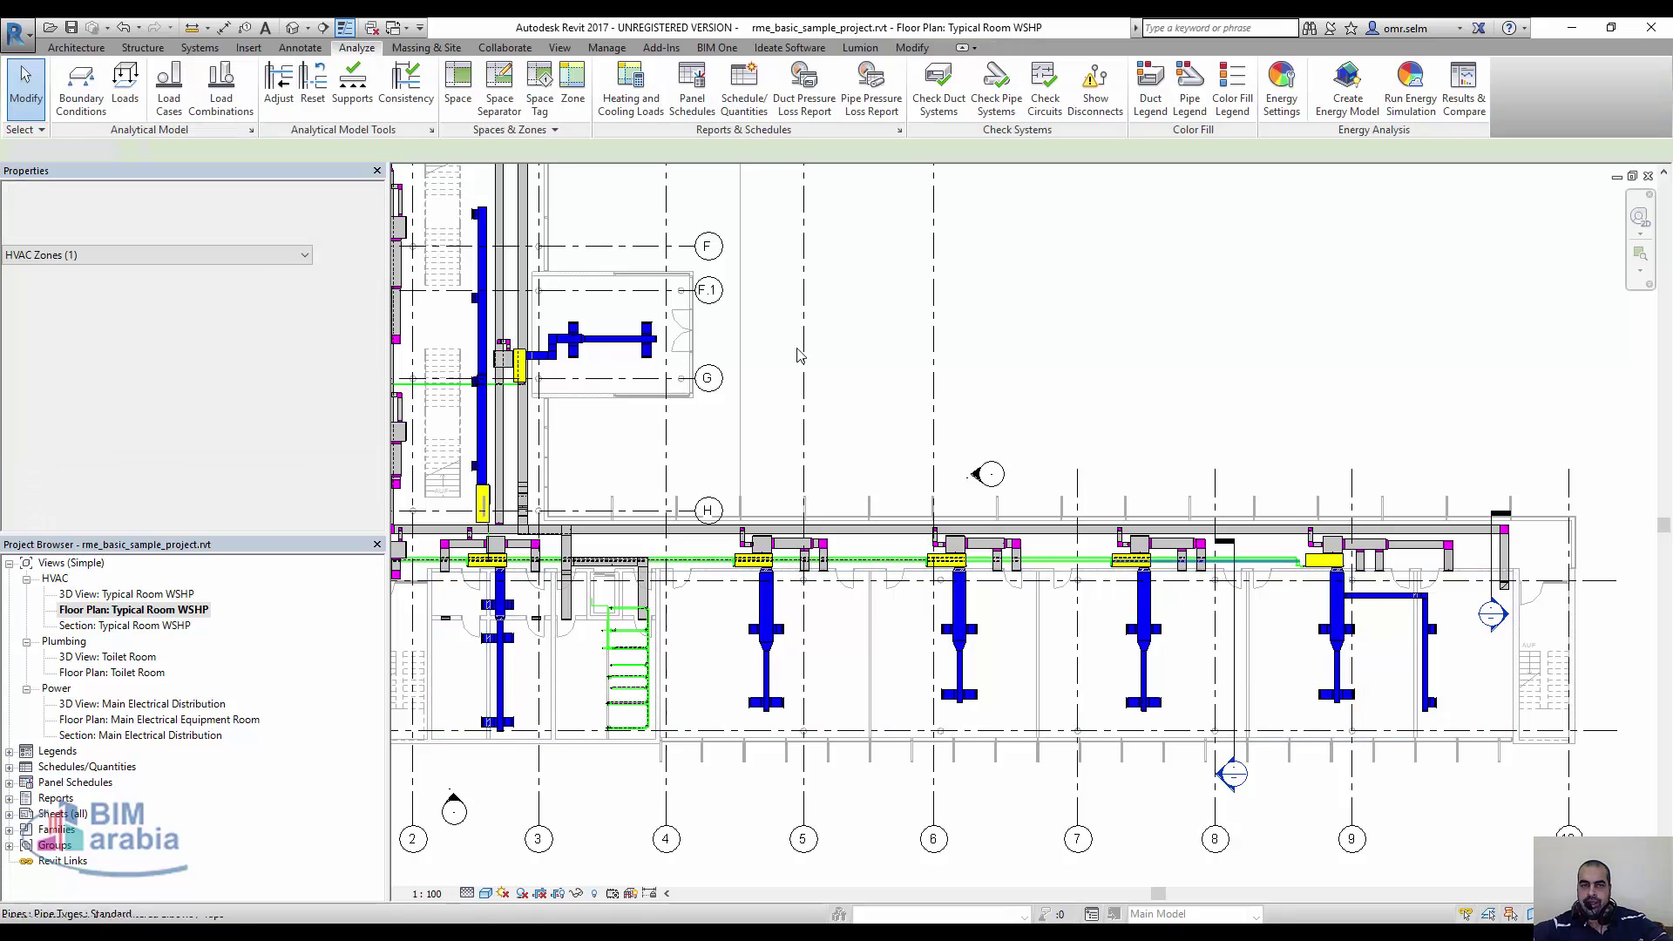
Create HVAC Zone 56 from spaces on the plan and finish editing it
click(573, 87)
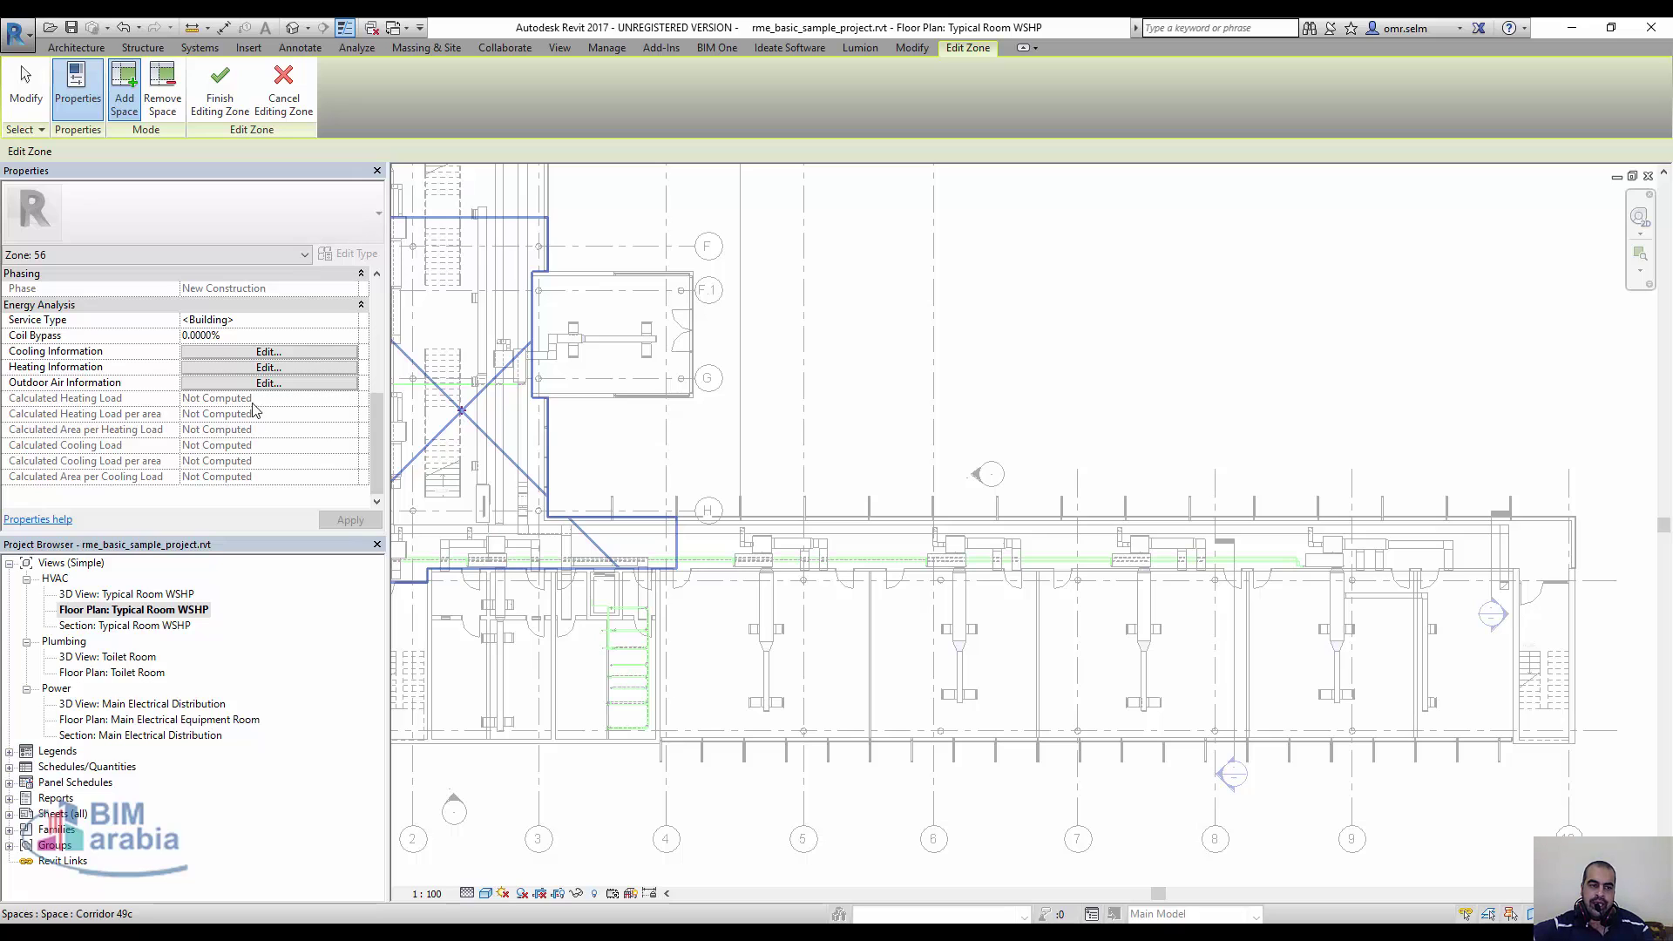
click(219, 87)
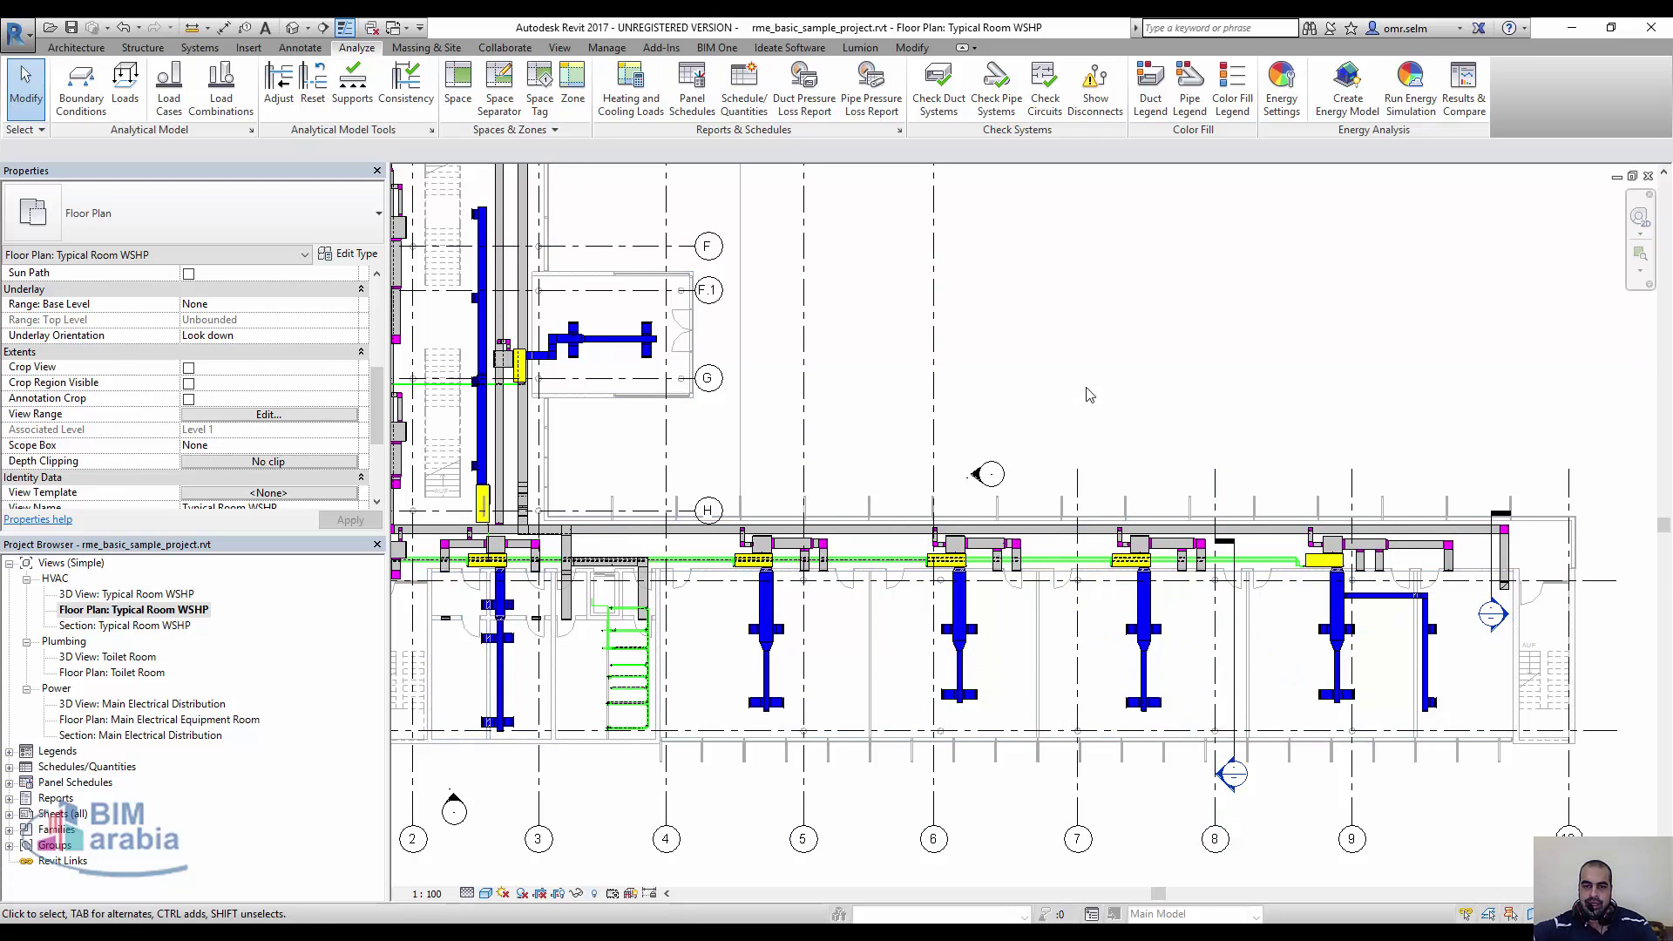
Turn on HVAC Zones and their Reference Lines in Visibility/Graphic Overrides (VG)
key(v)
key(g)
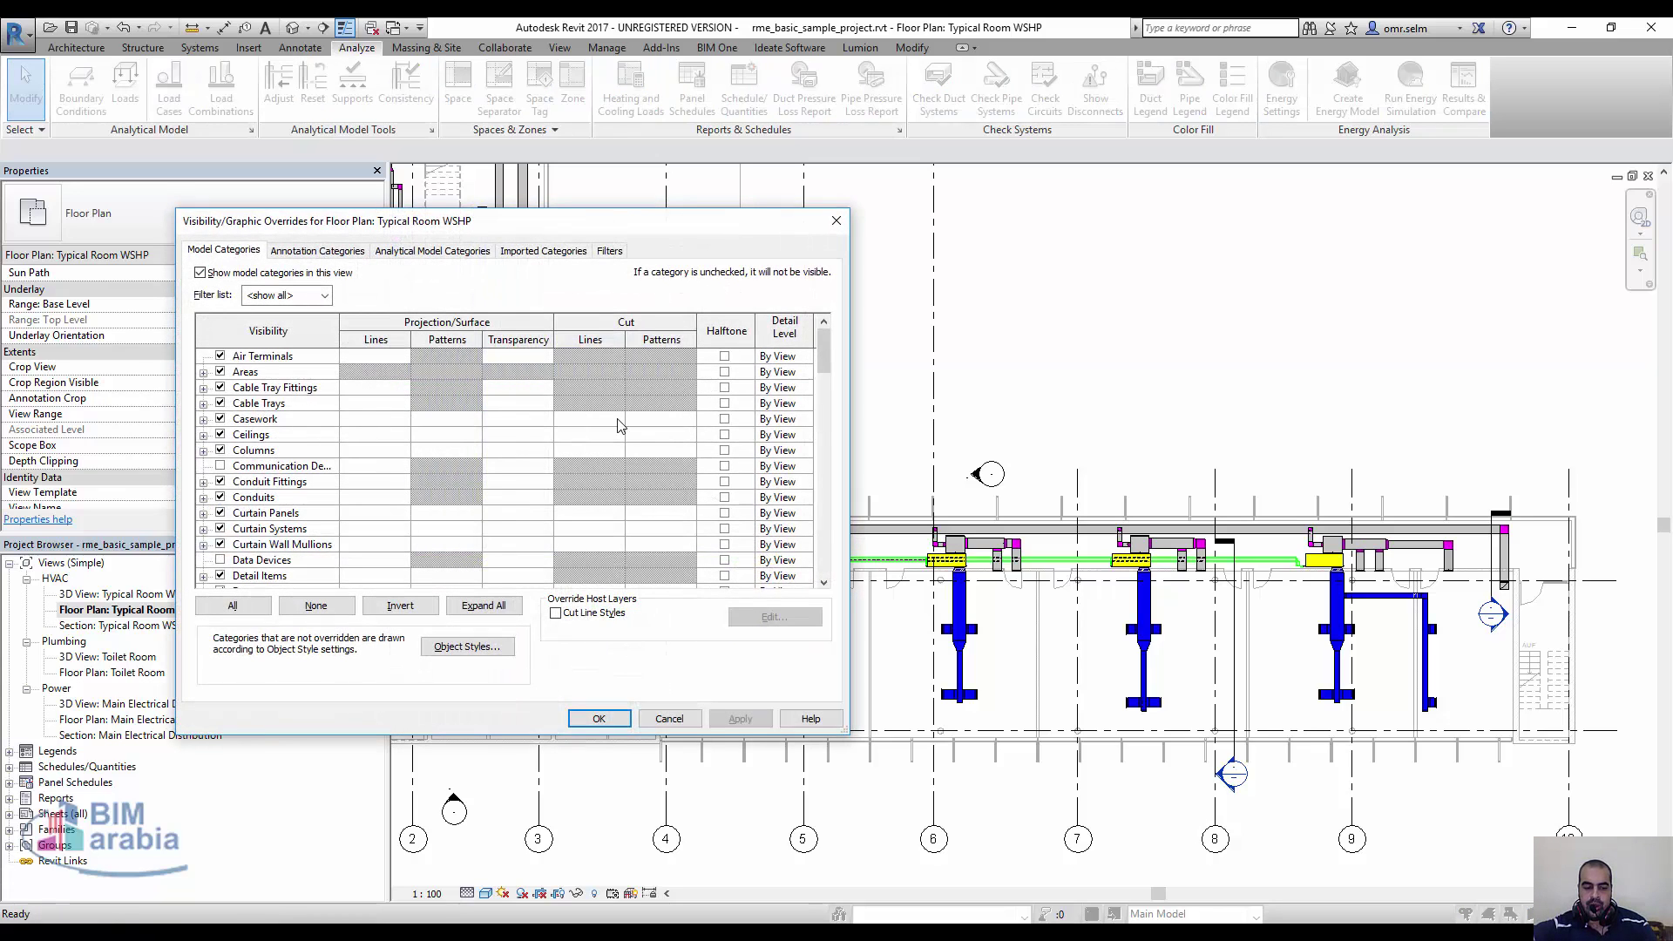
click(250, 435)
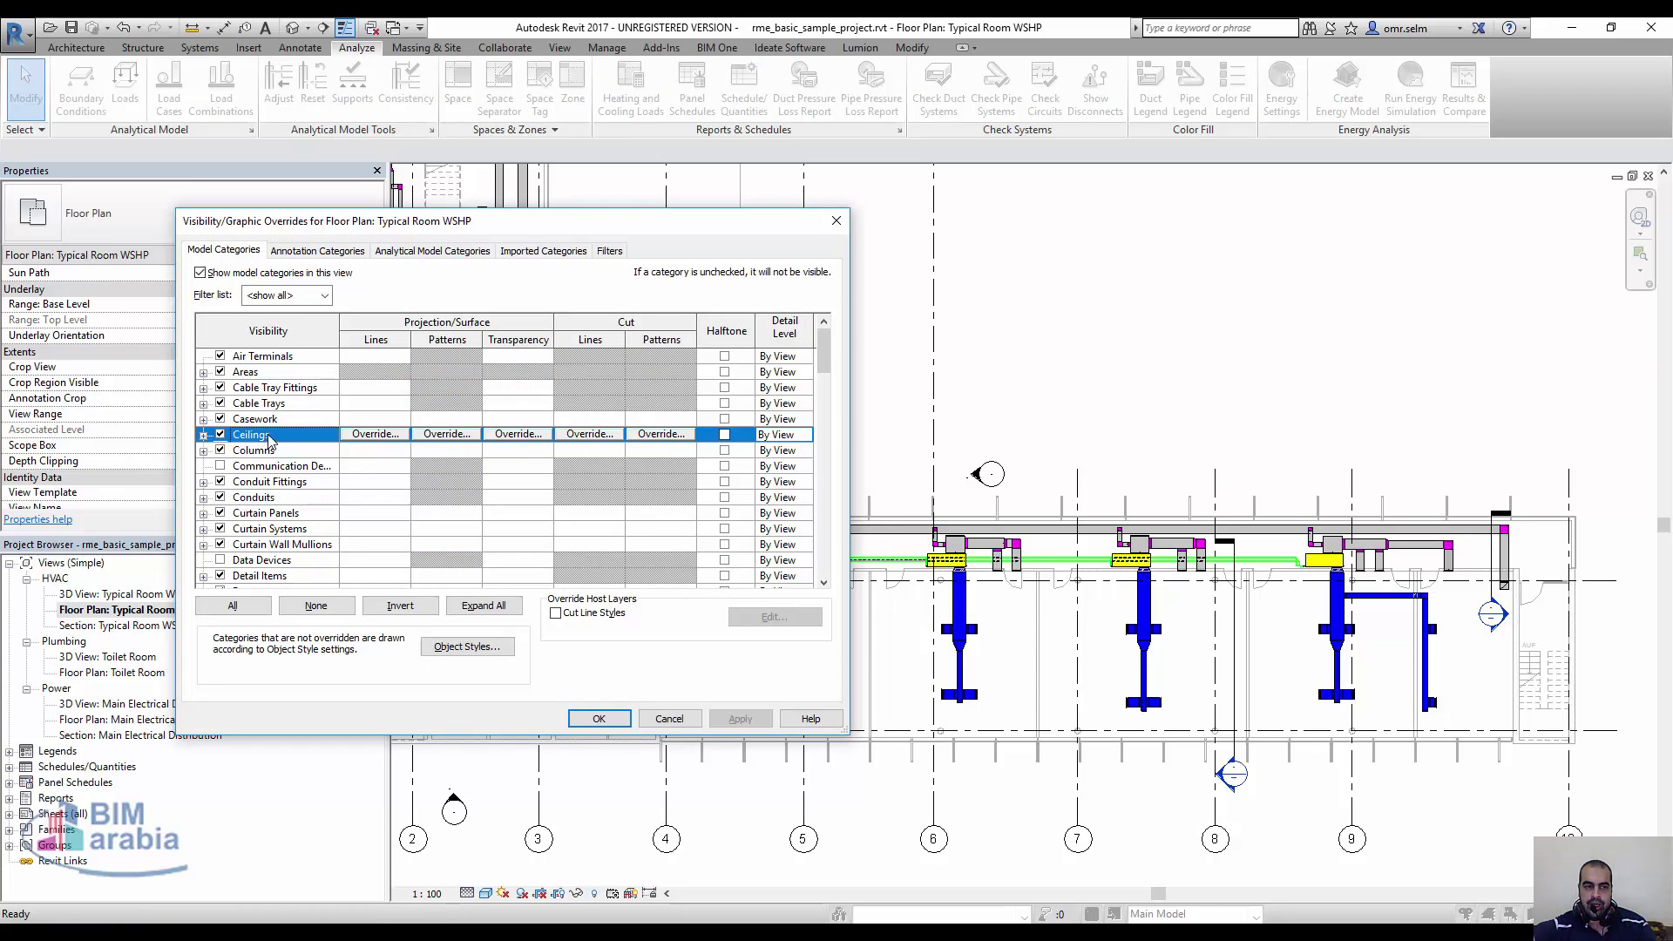
click(325, 300)
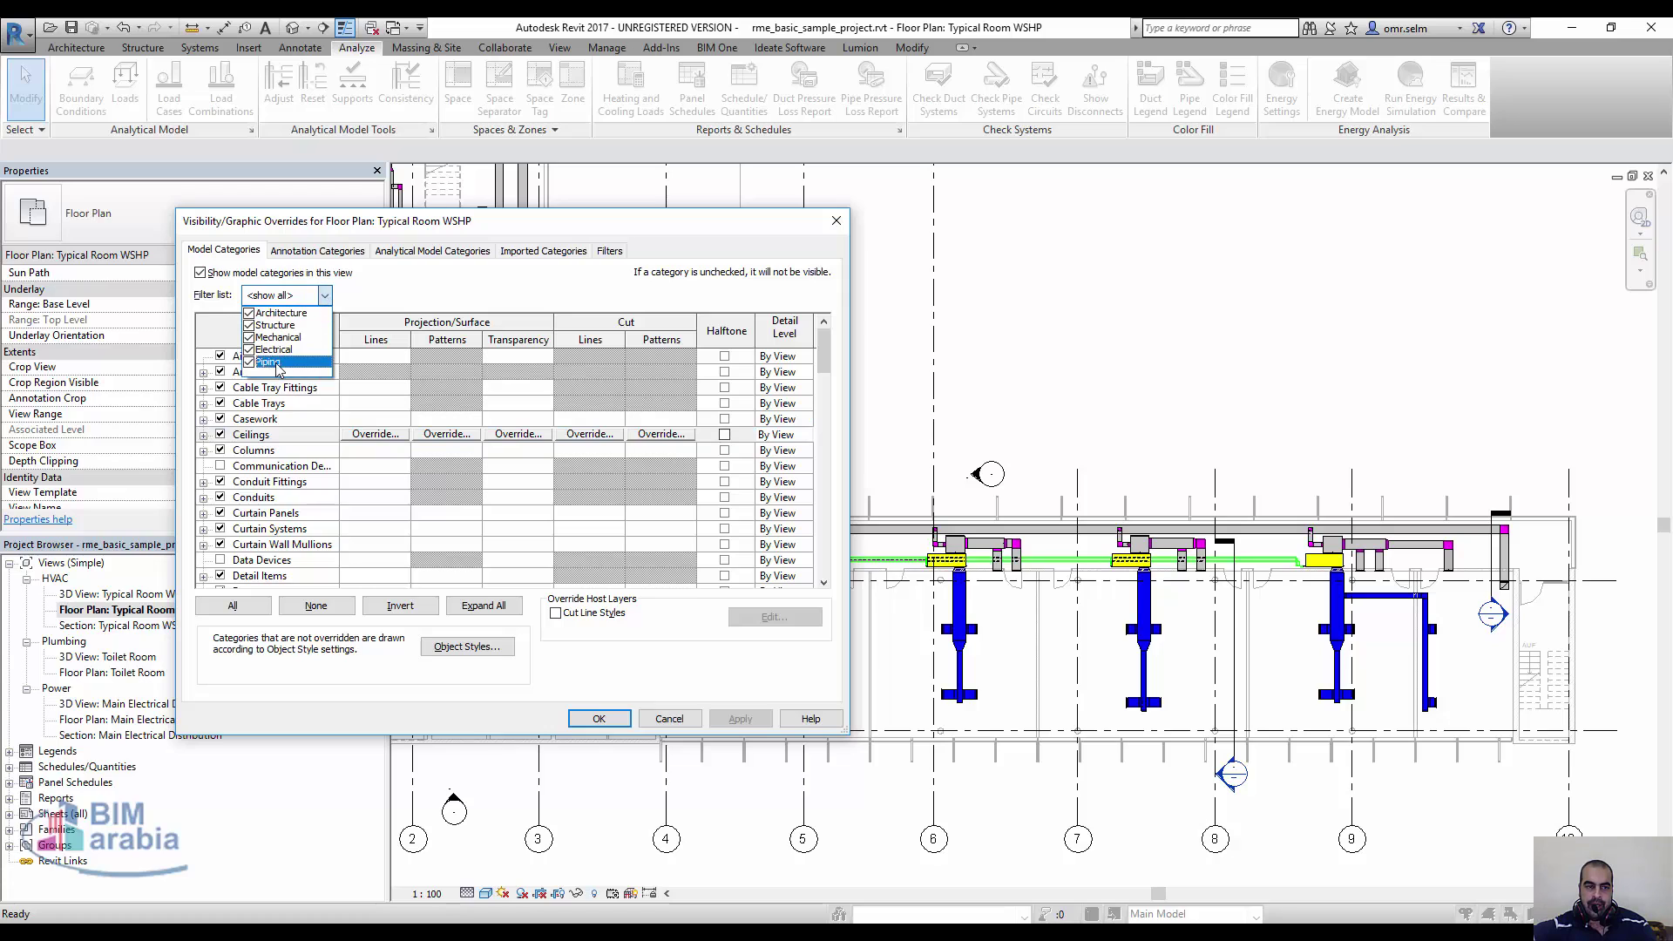
click(297, 434)
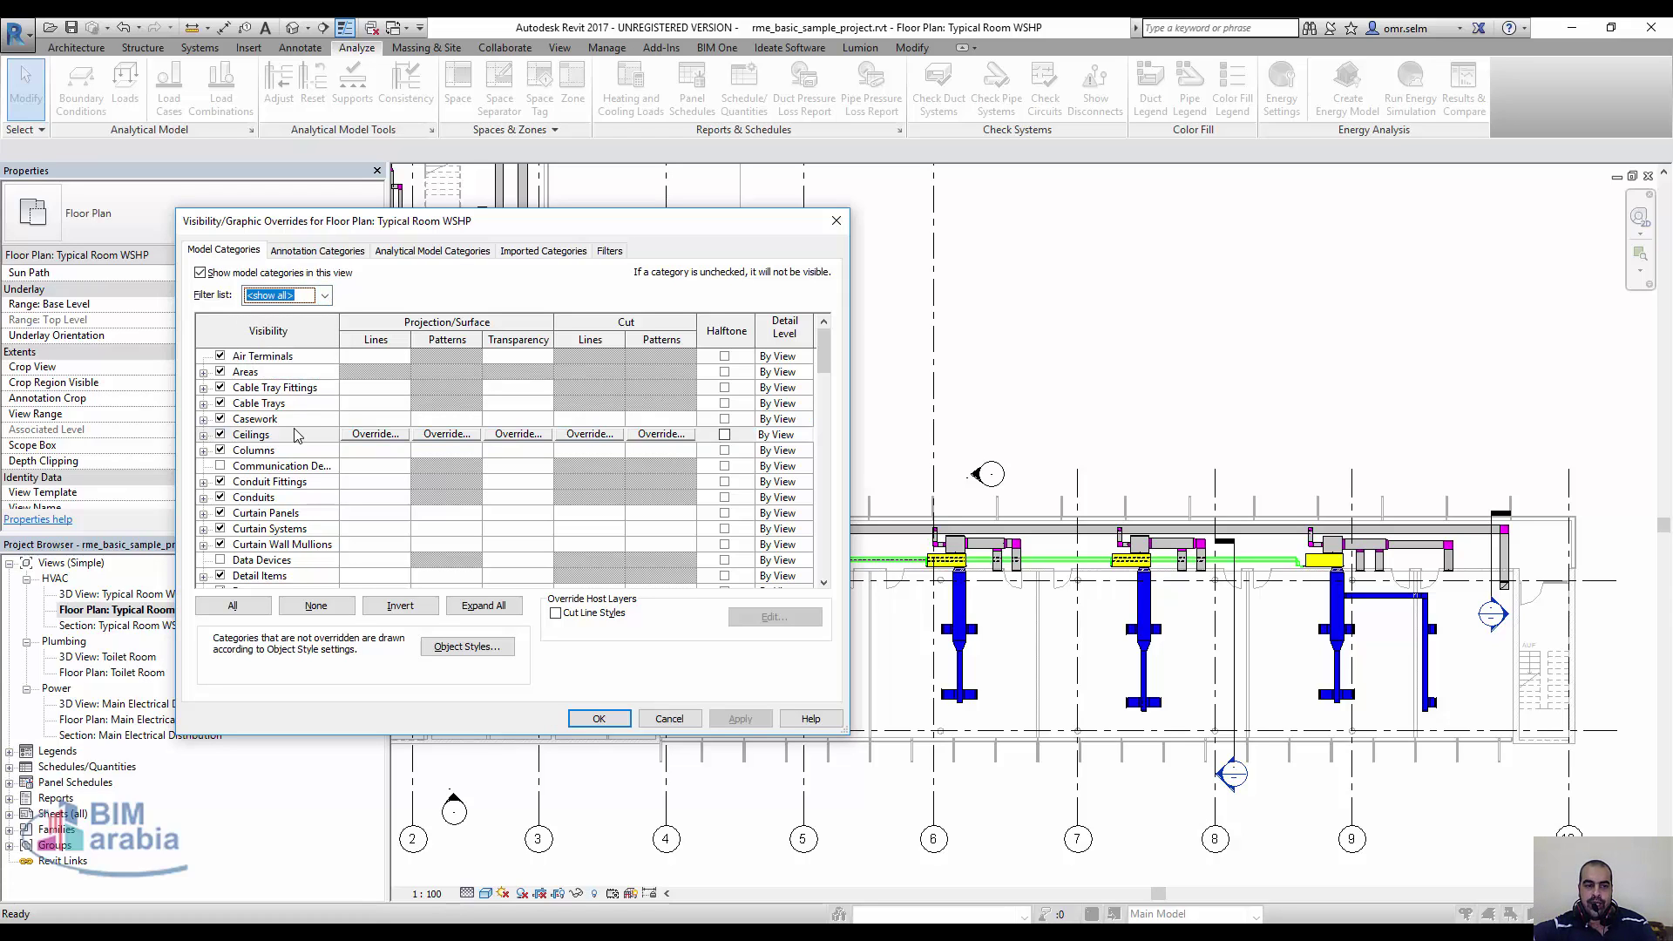
key(Down)
key(Down)
key(Down)
key(Down)
key(Down)
key(Down)
key(Down)
key(Down)
key(Down)
key(Down)
key(Down)
key(Down)
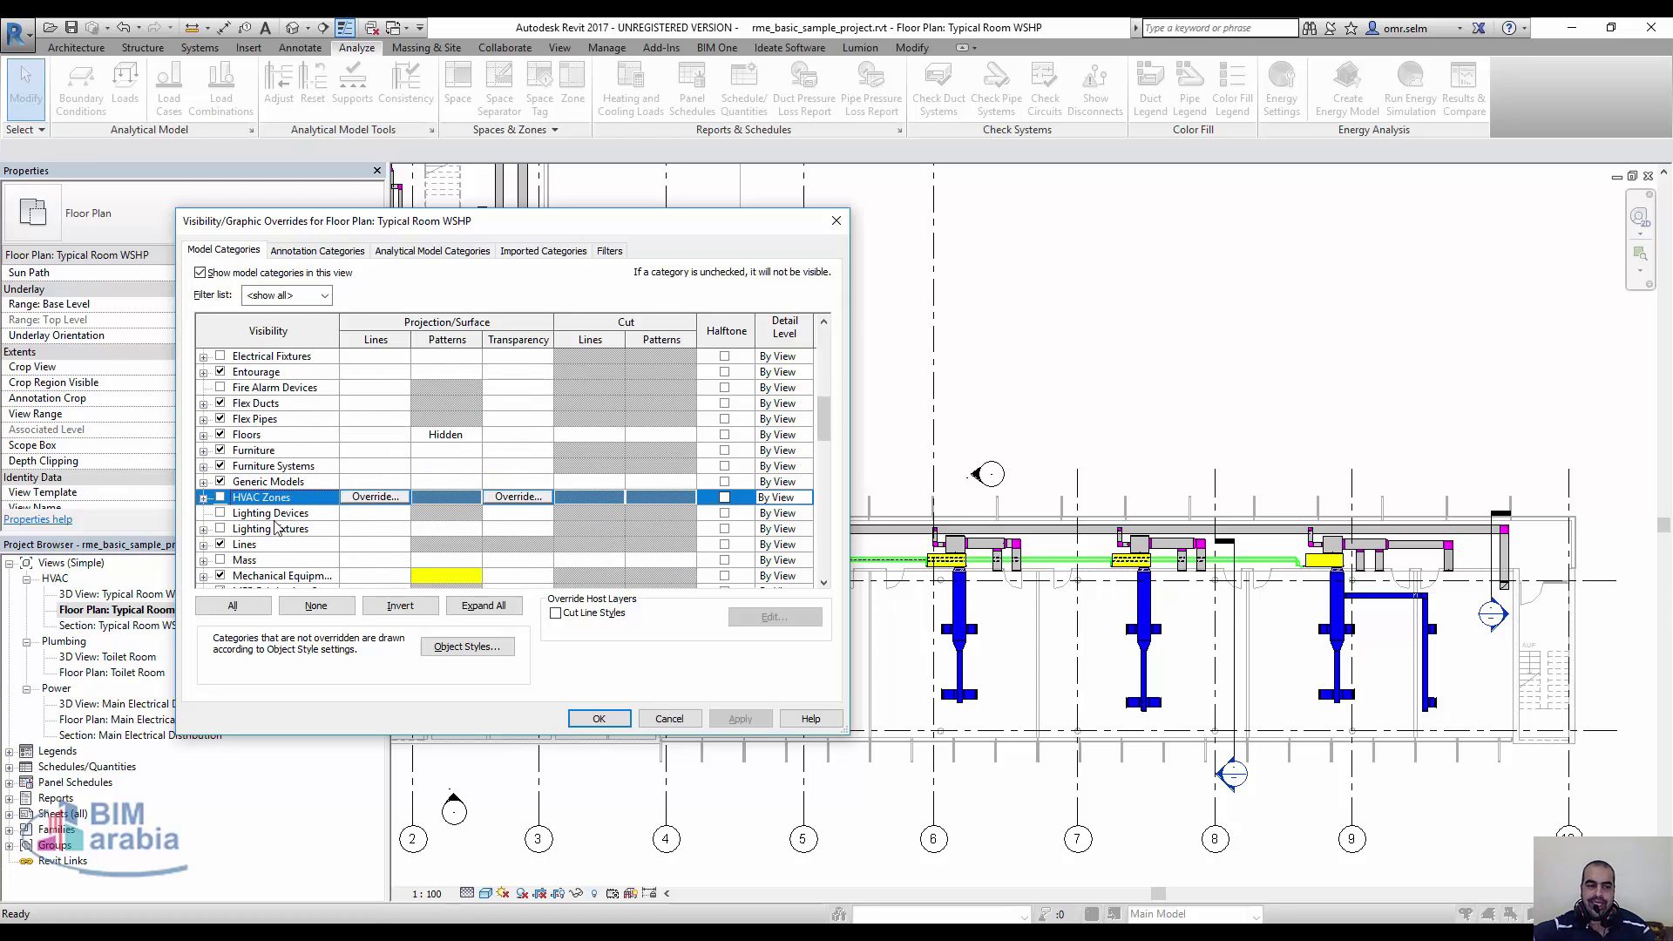
click(219, 500)
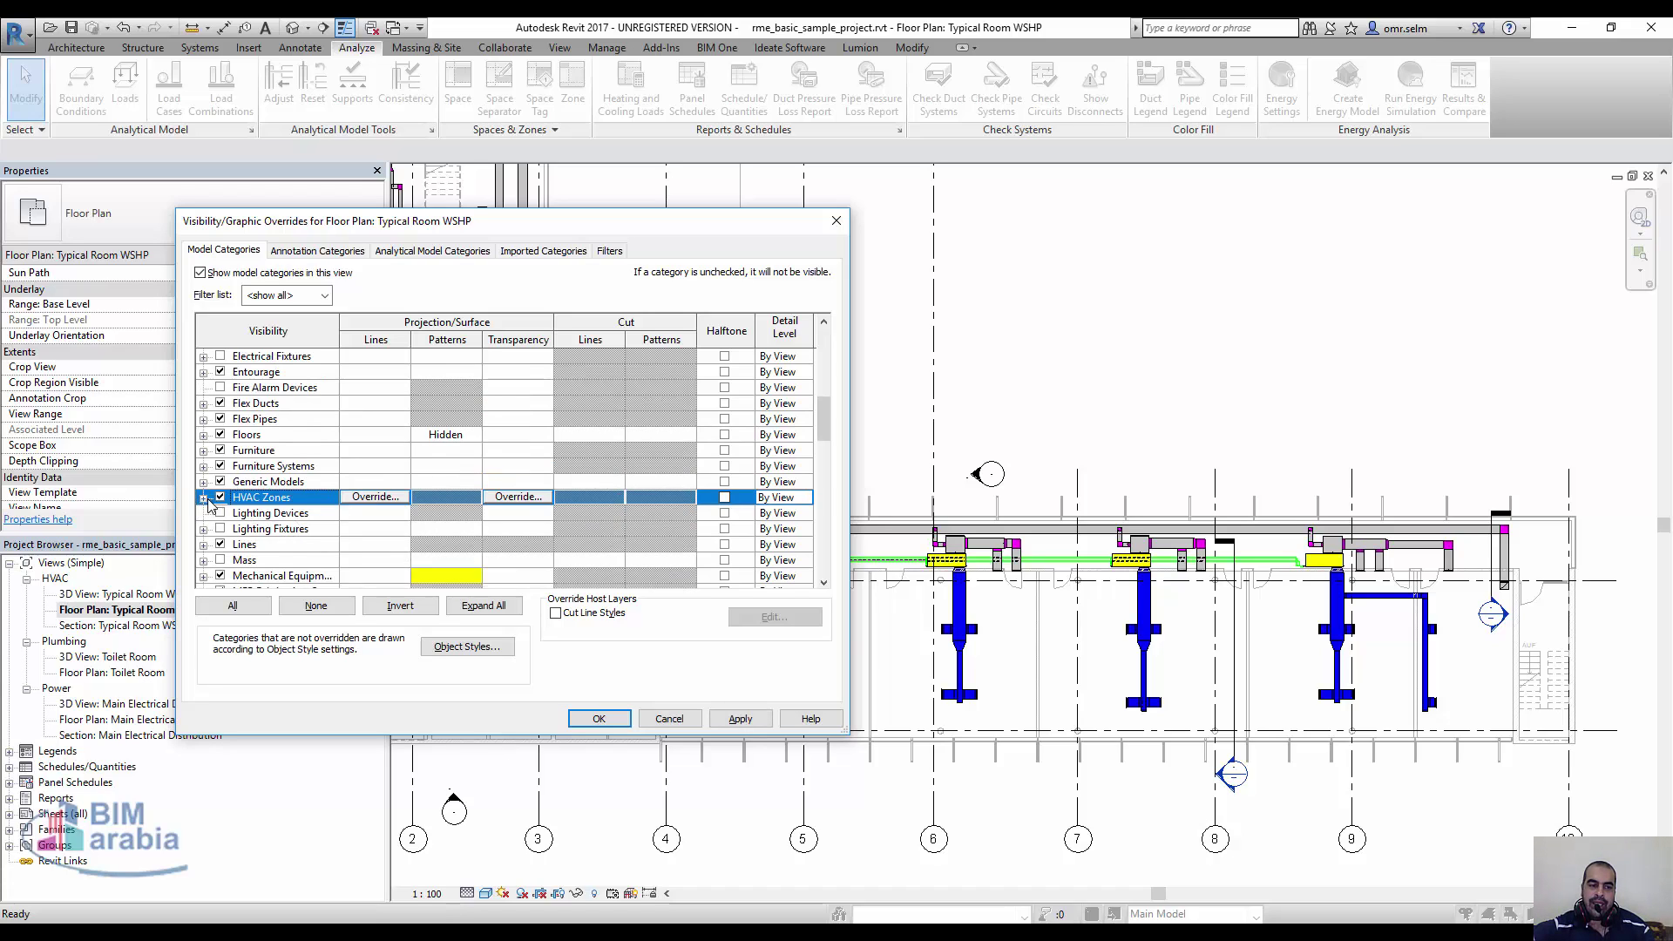
click(206, 500)
click(233, 545)
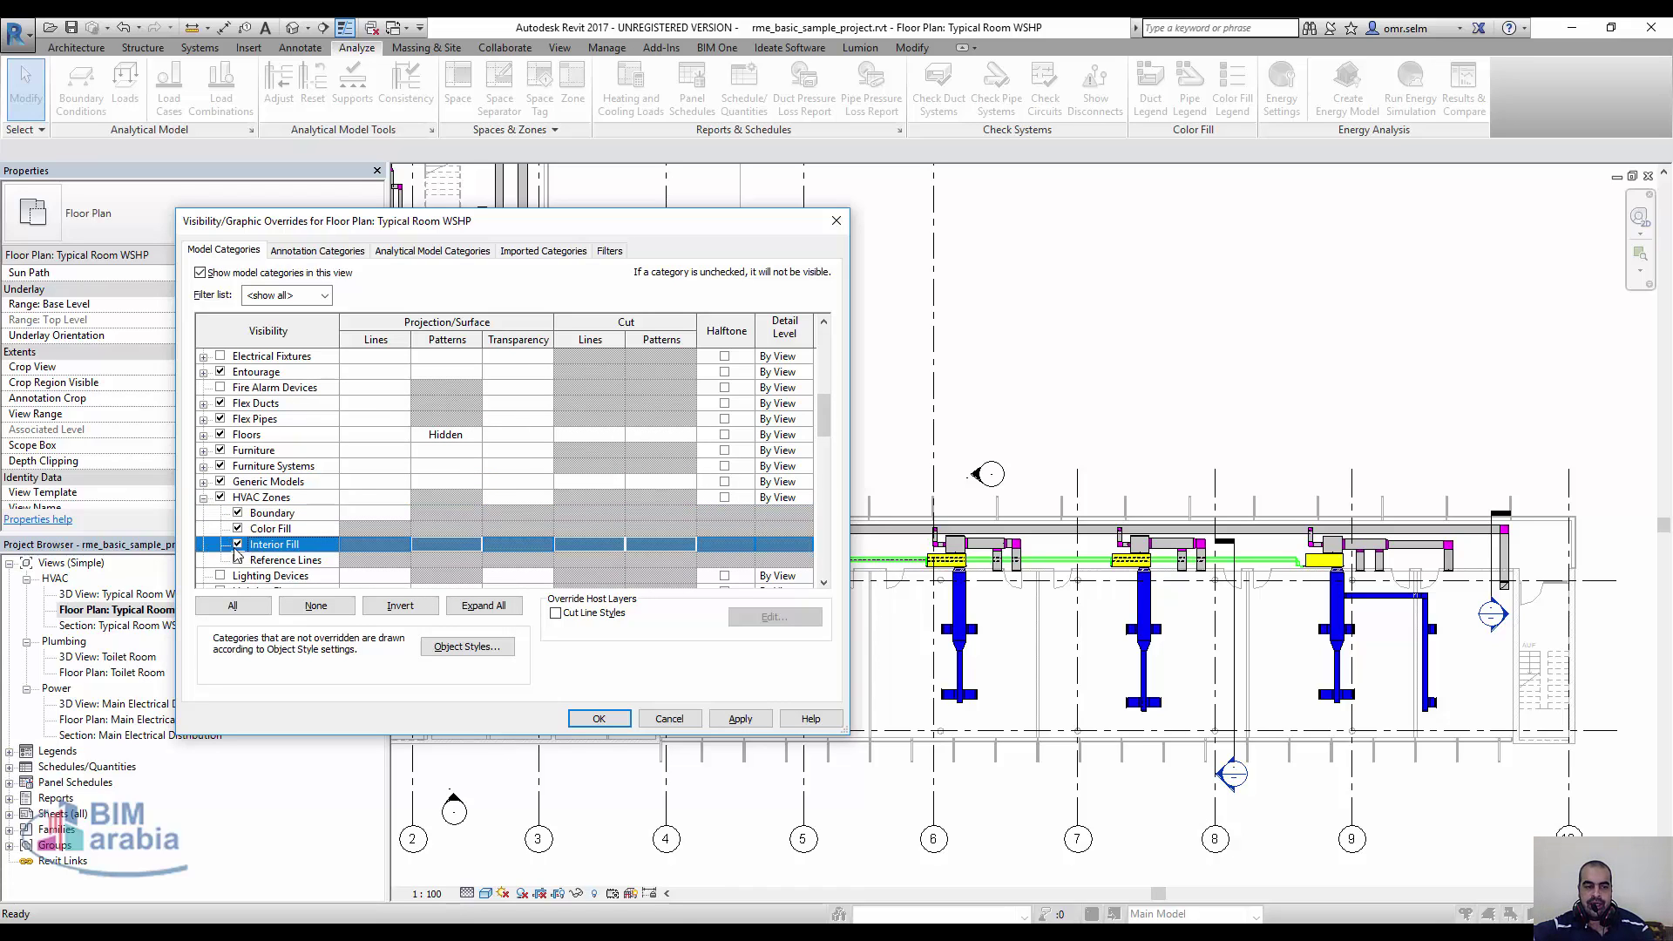
click(238, 561)
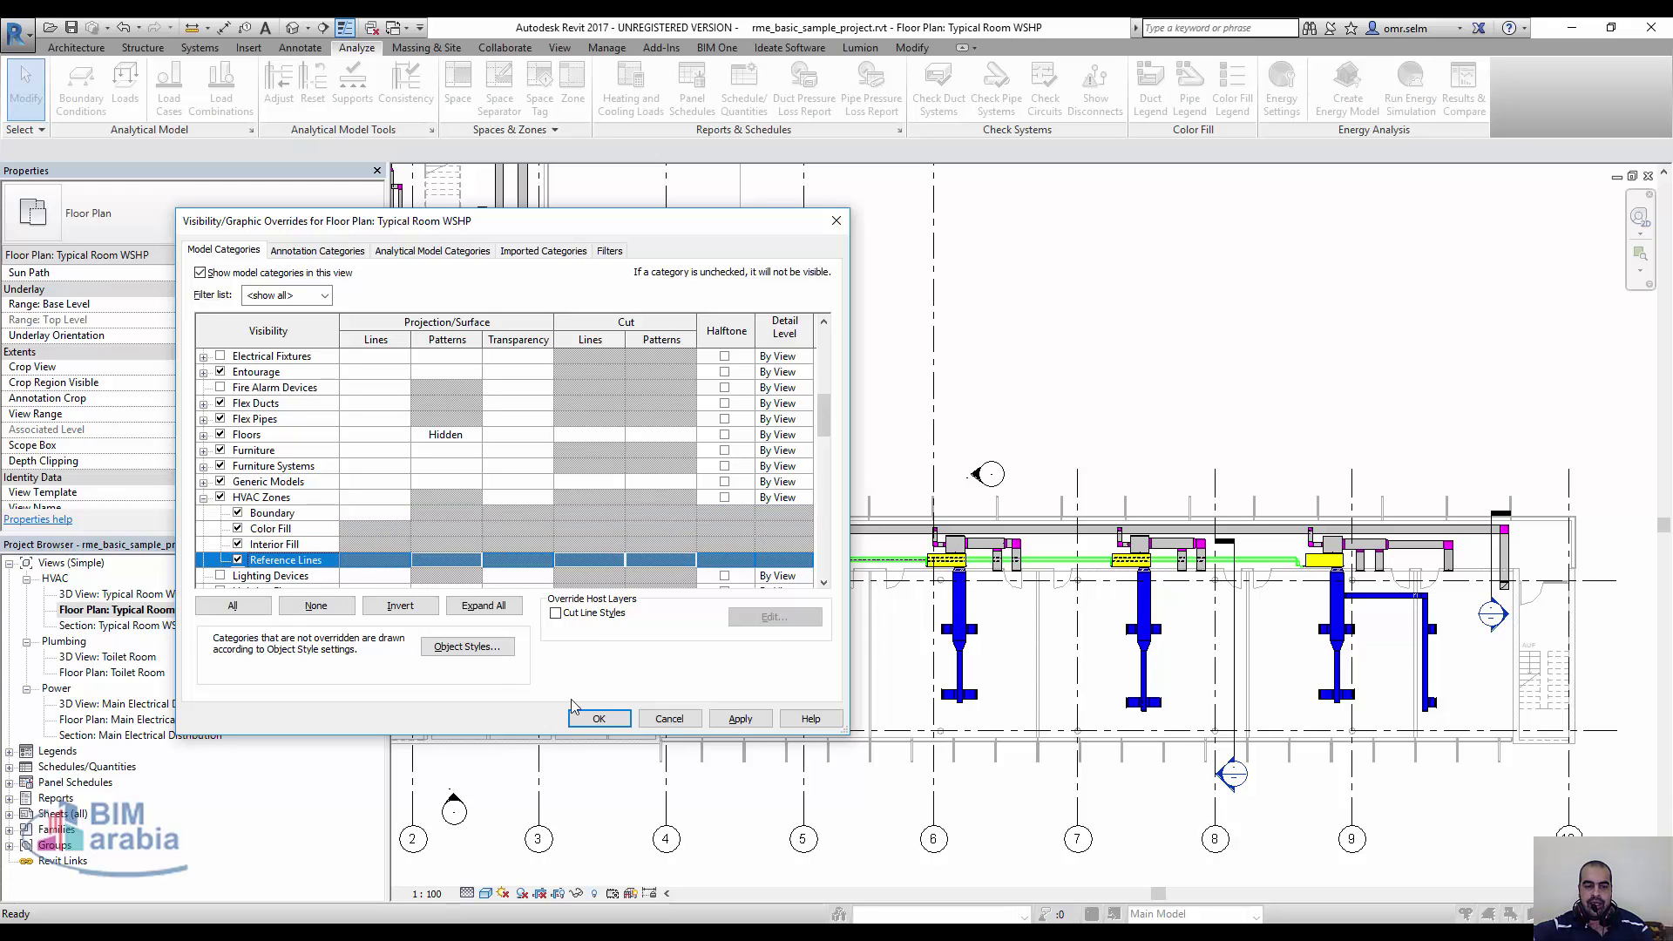
click(597, 717)
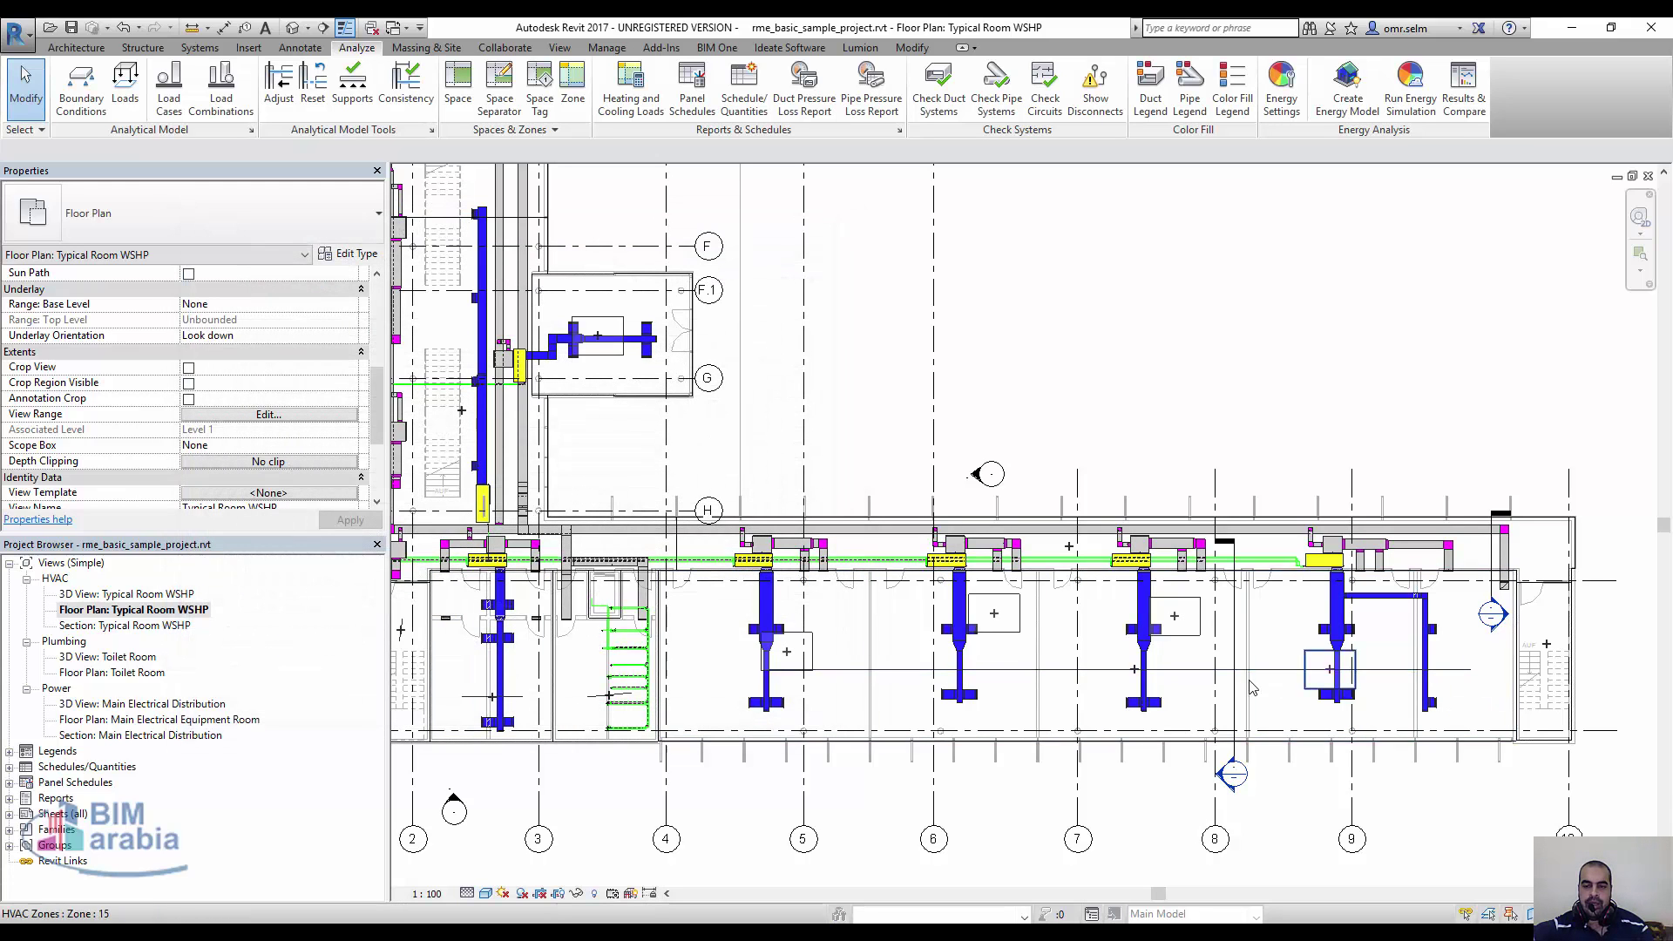
click(1217, 675)
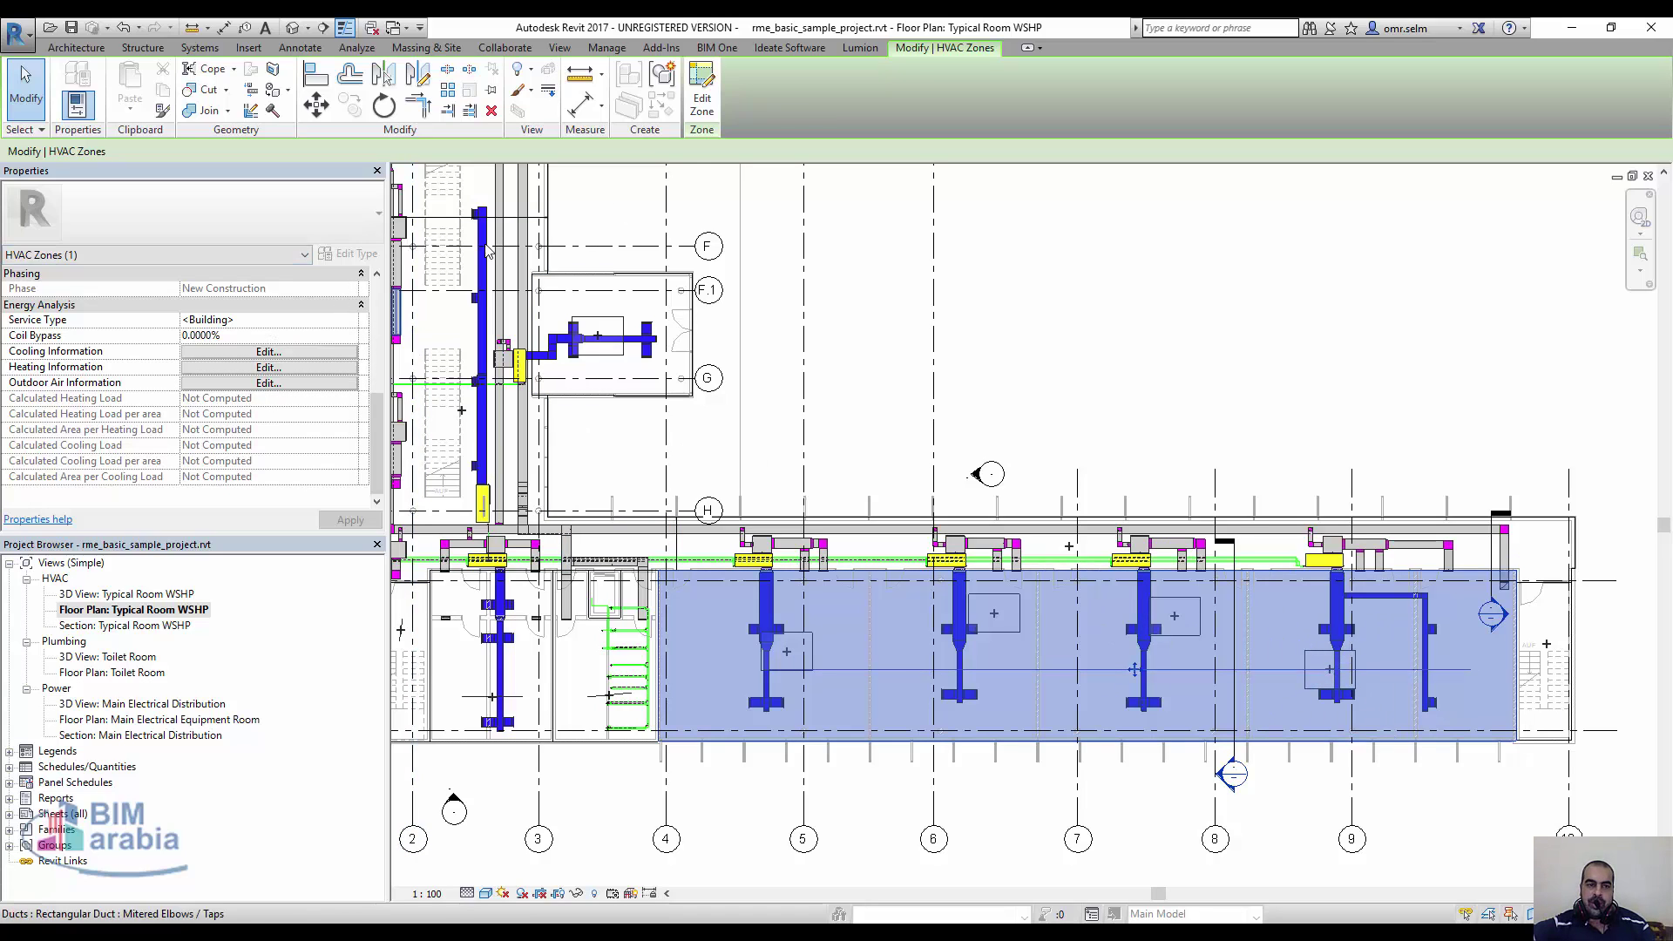
click(356, 305)
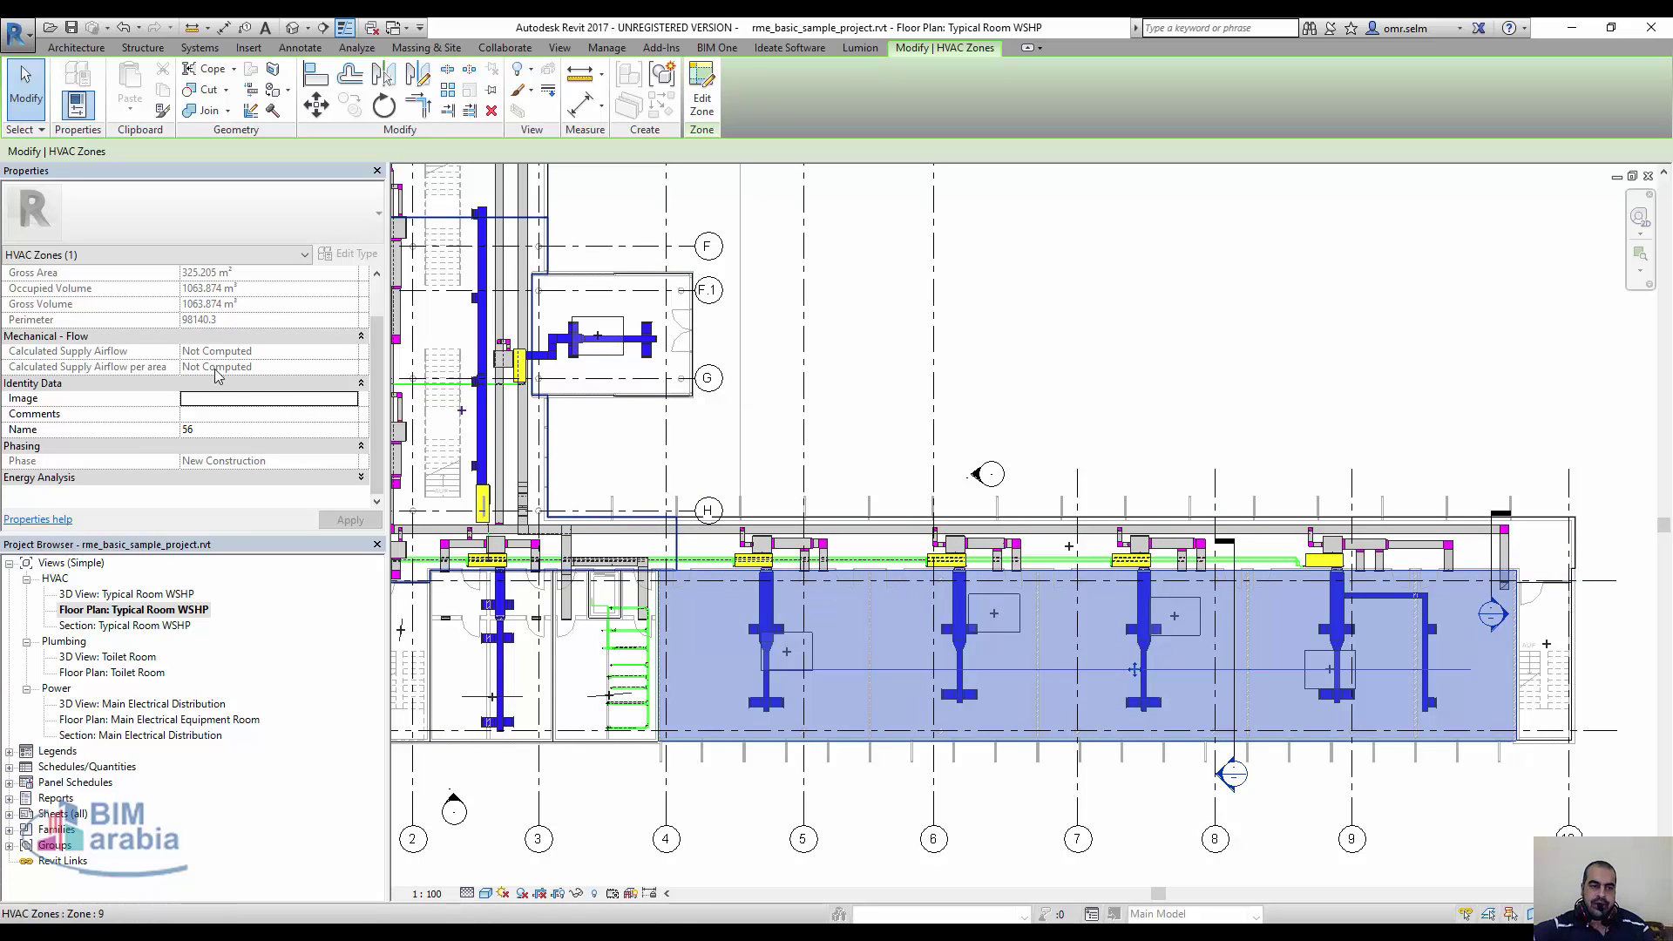
click(198, 477)
click(257, 338)
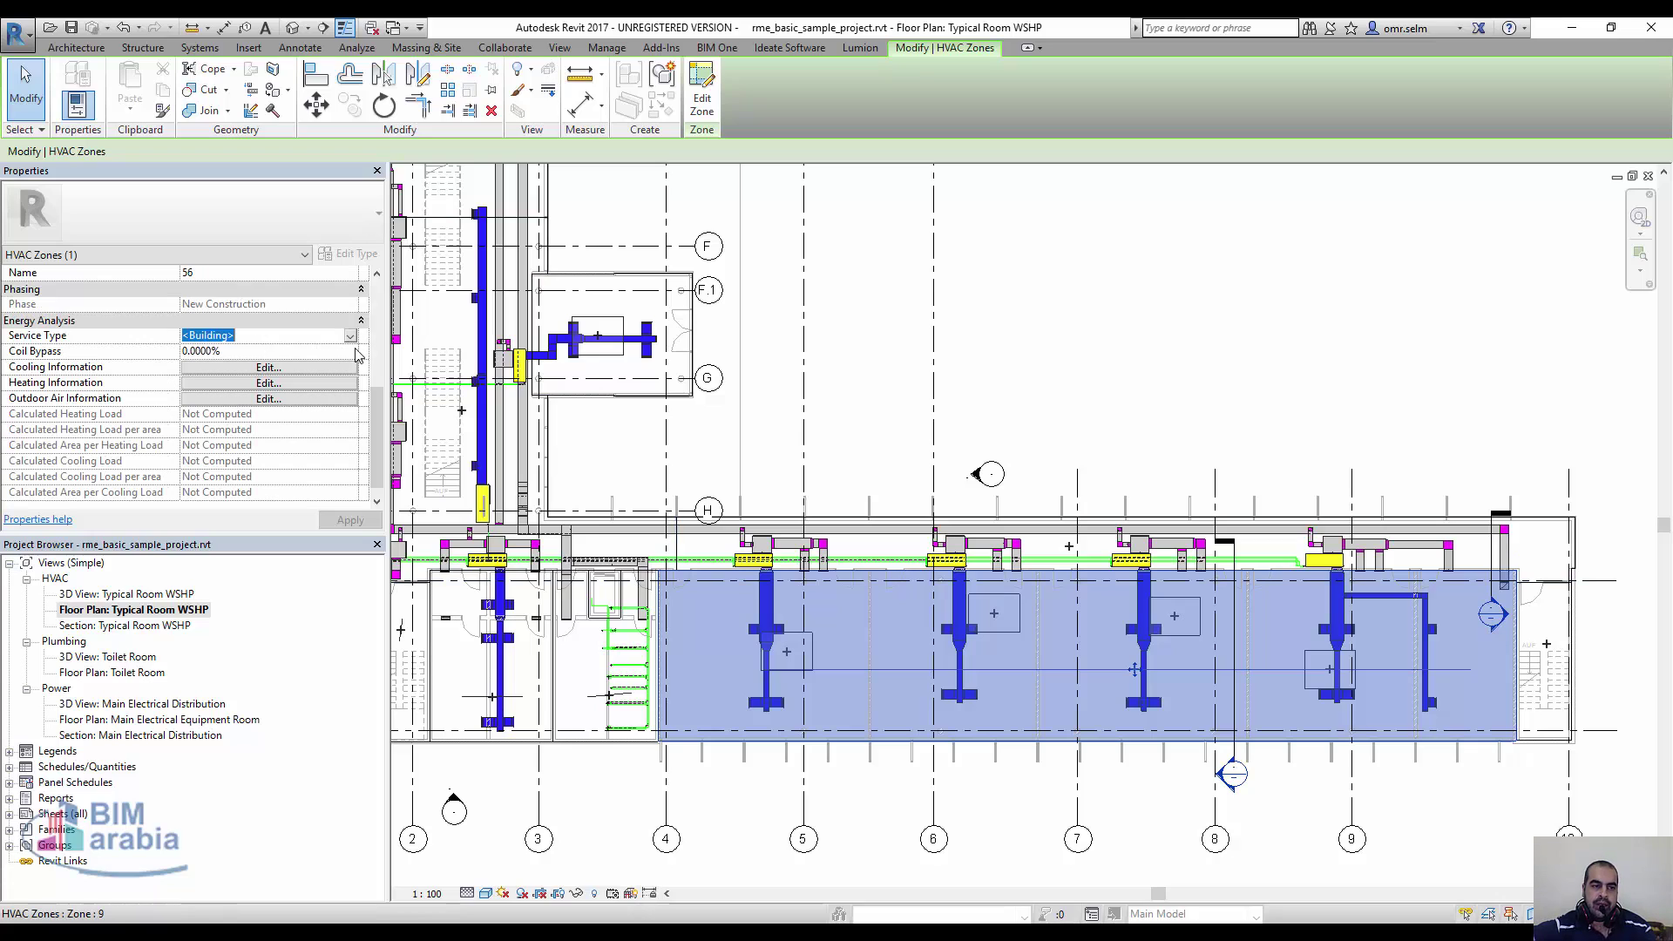
click(349, 337)
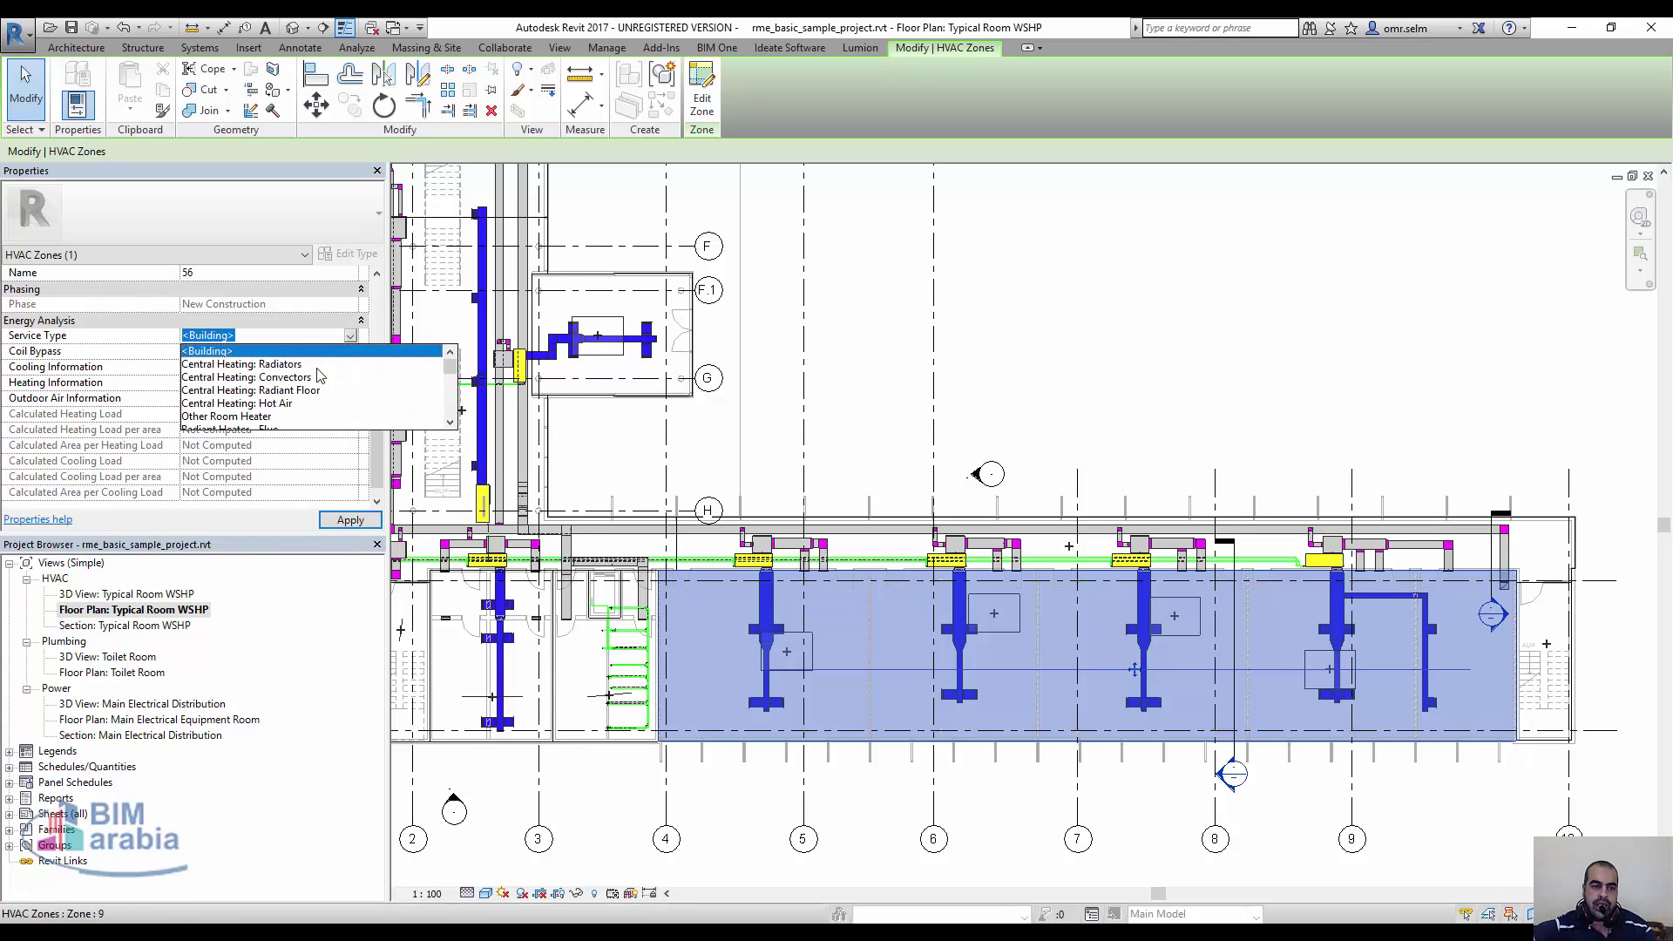
scroll(236, 387, down, 1)
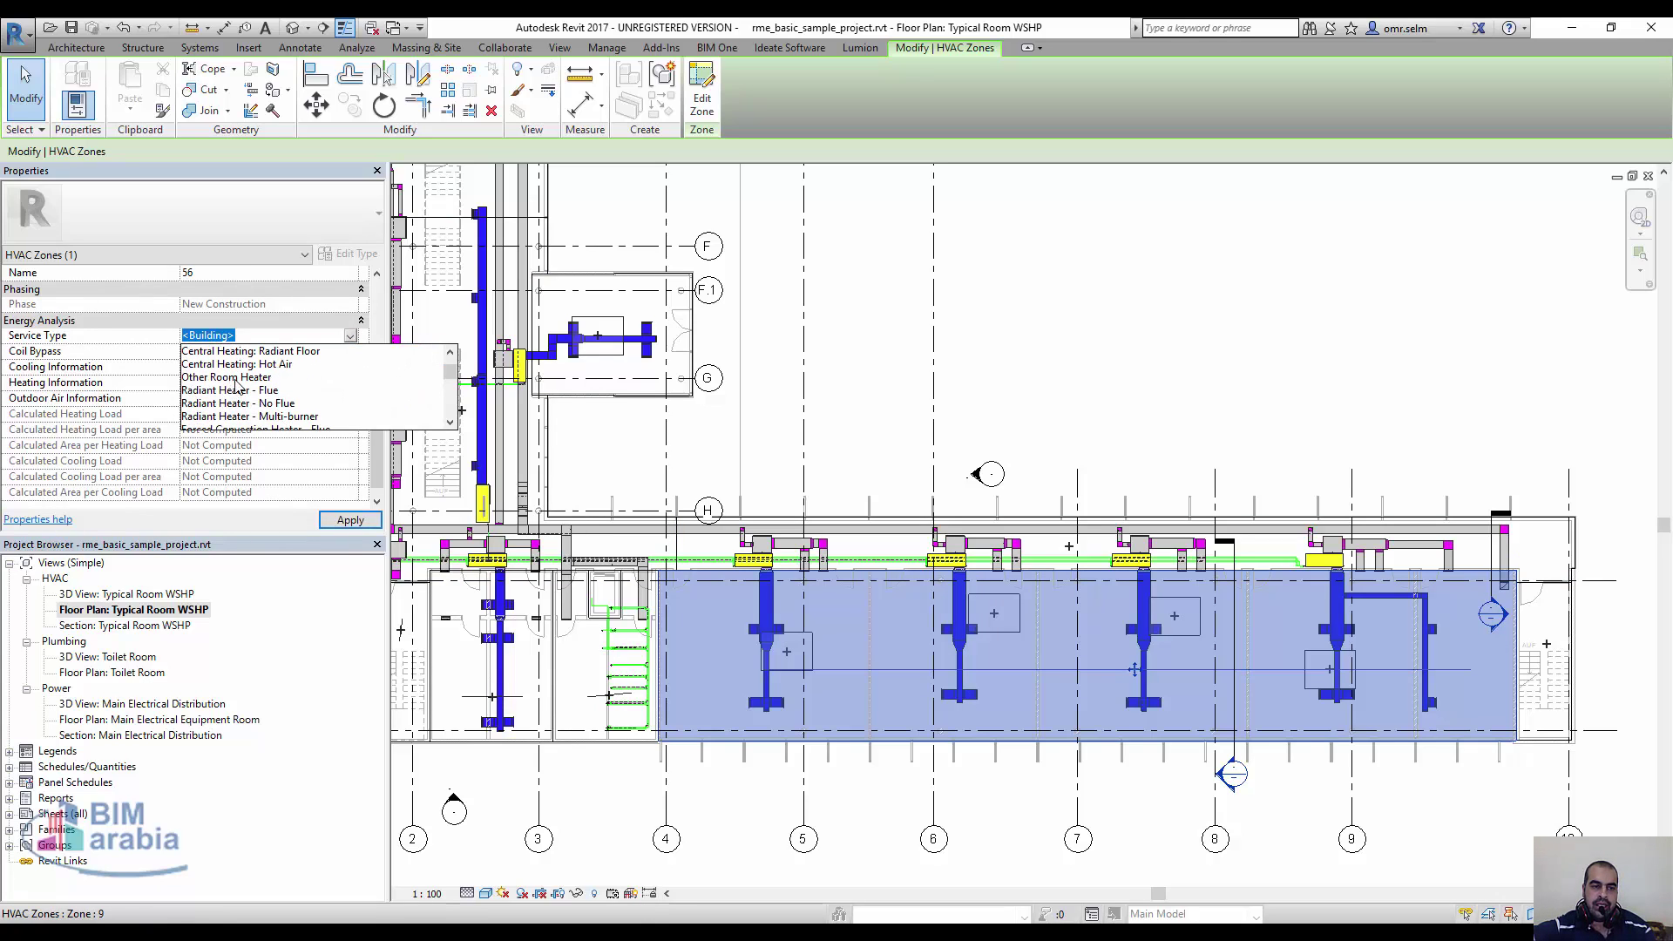
scroll(205, 399, down, 1)
scroll(261, 406, down, 1)
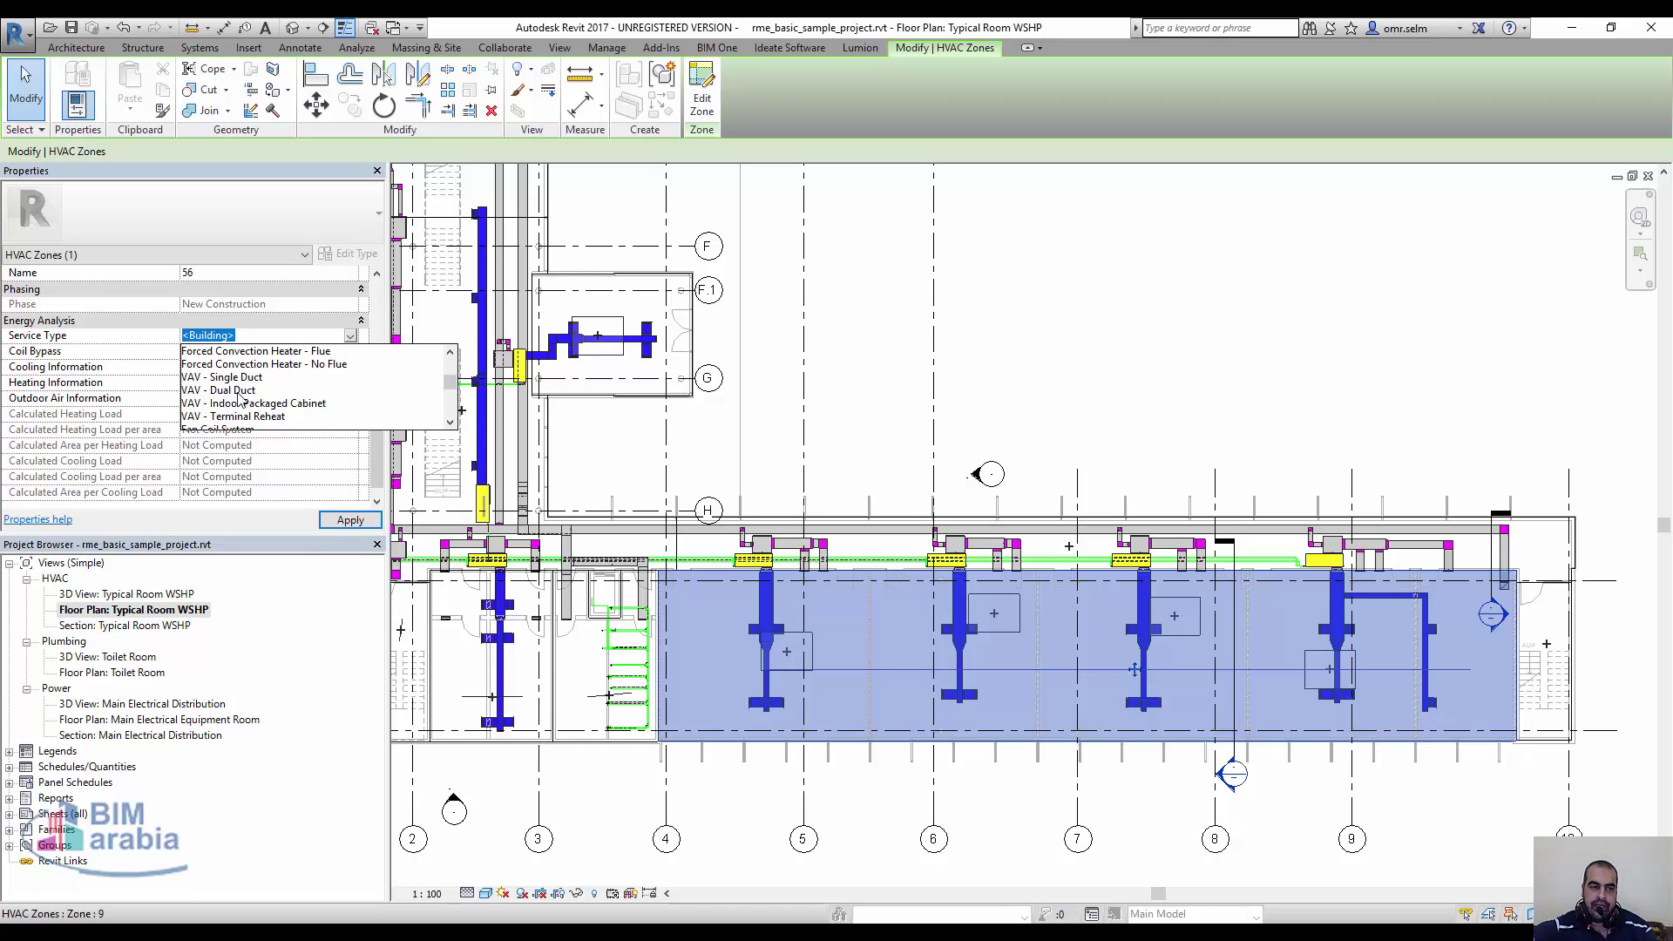
scroll(258, 402, down, 1)
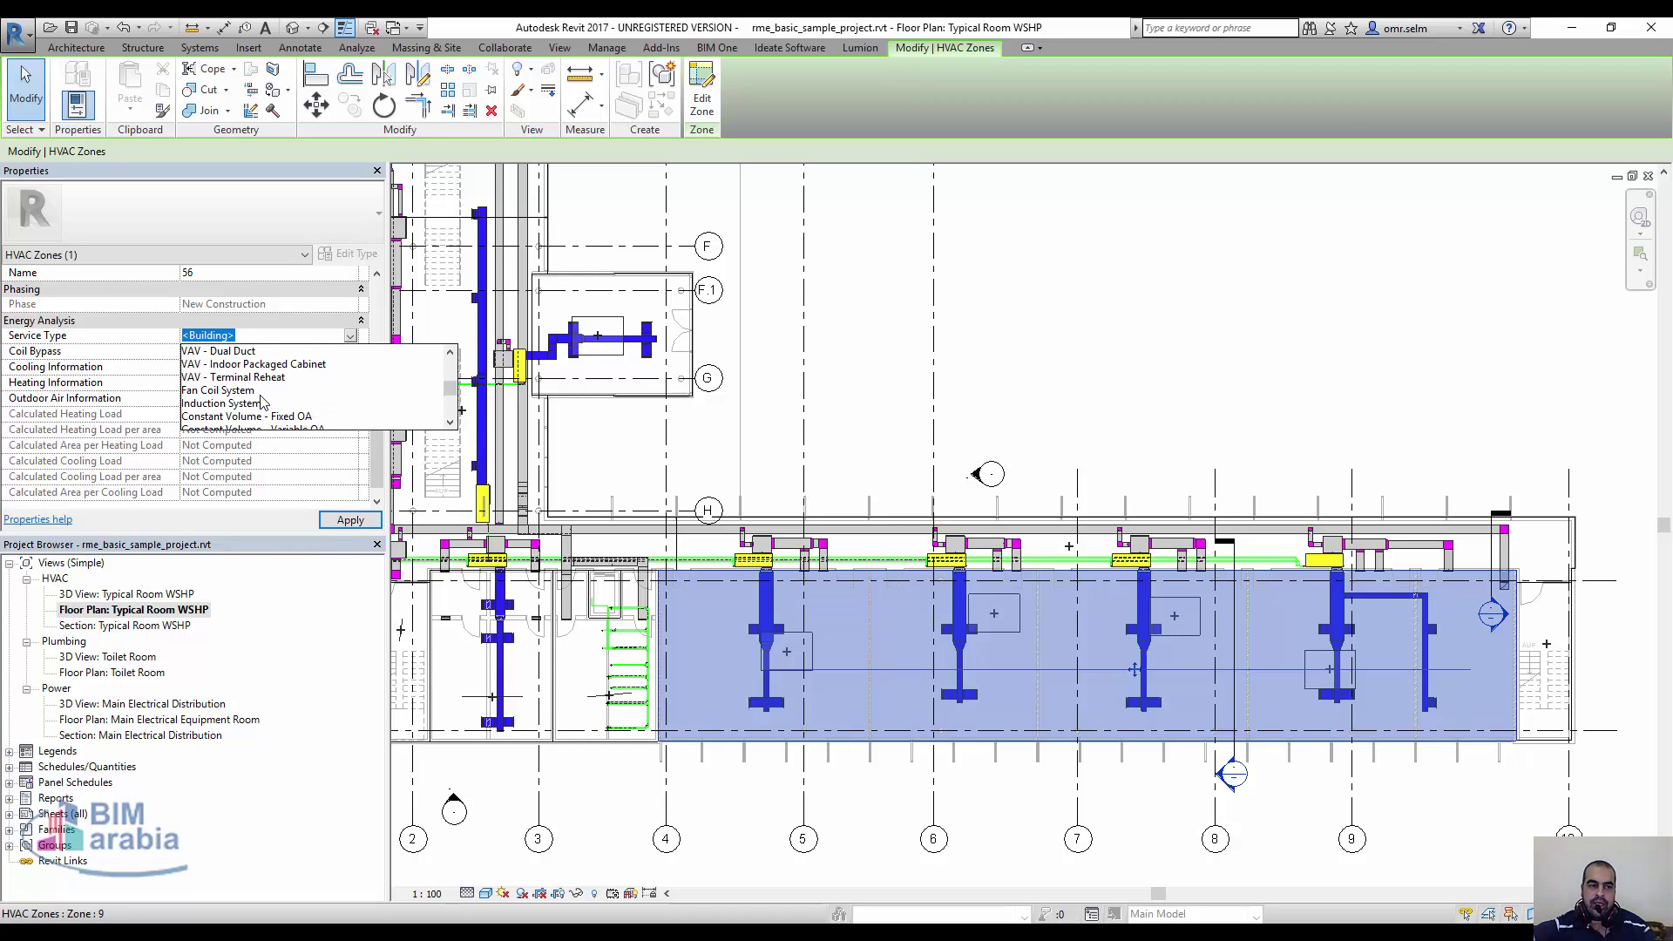
click(155, 352)
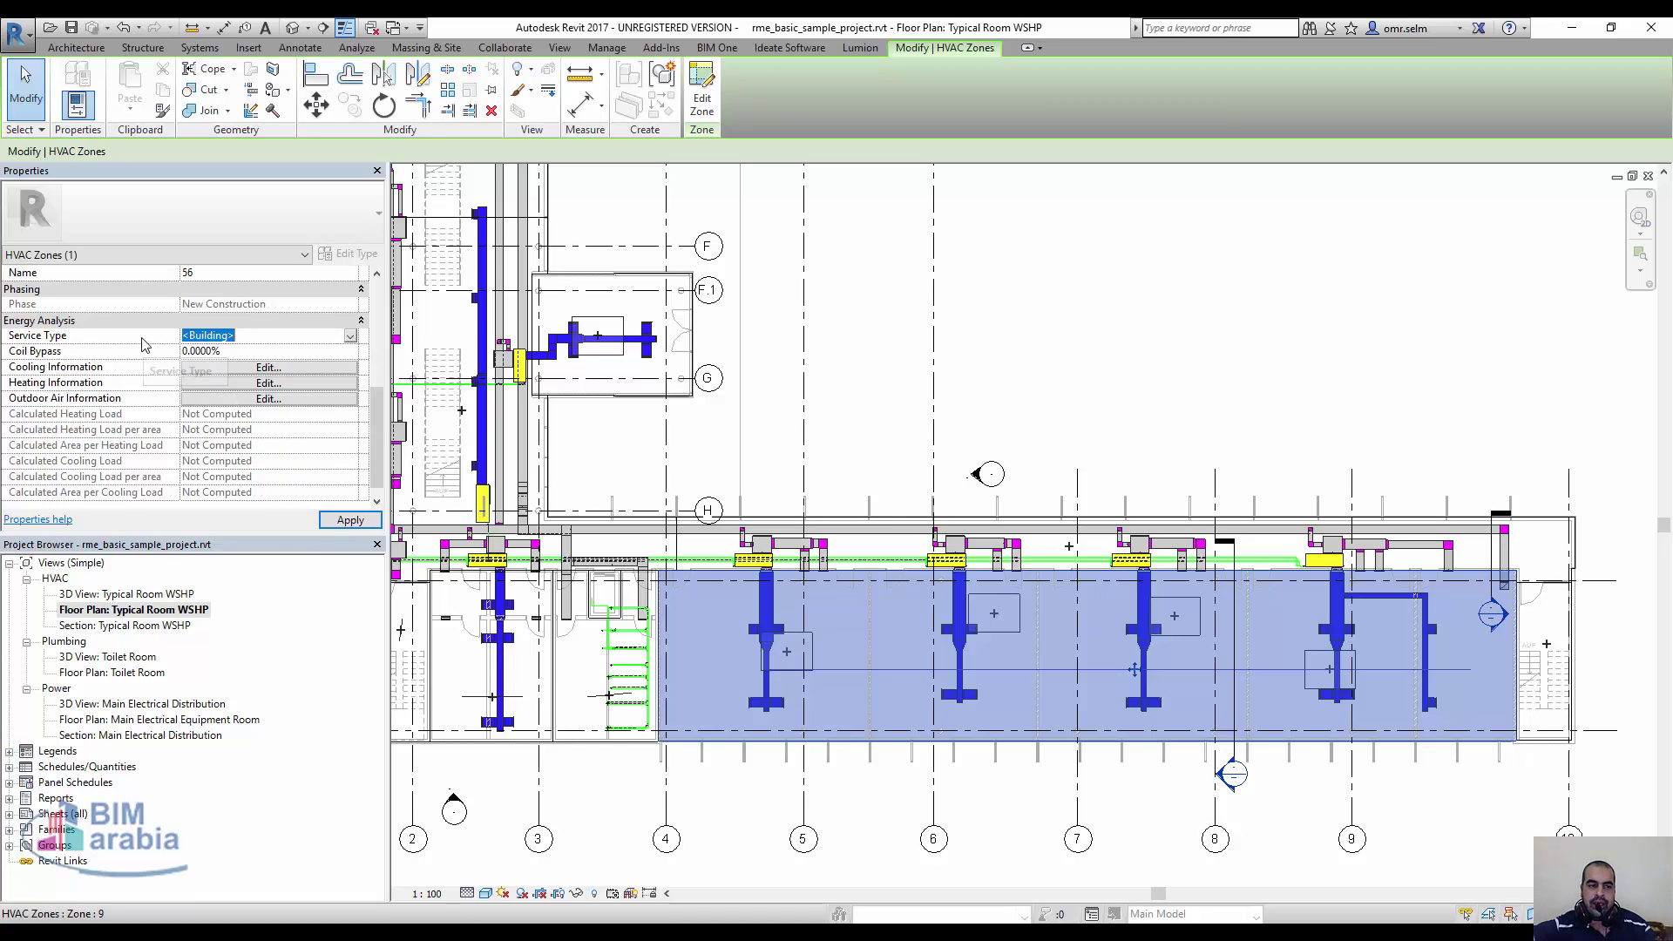
click(273, 349)
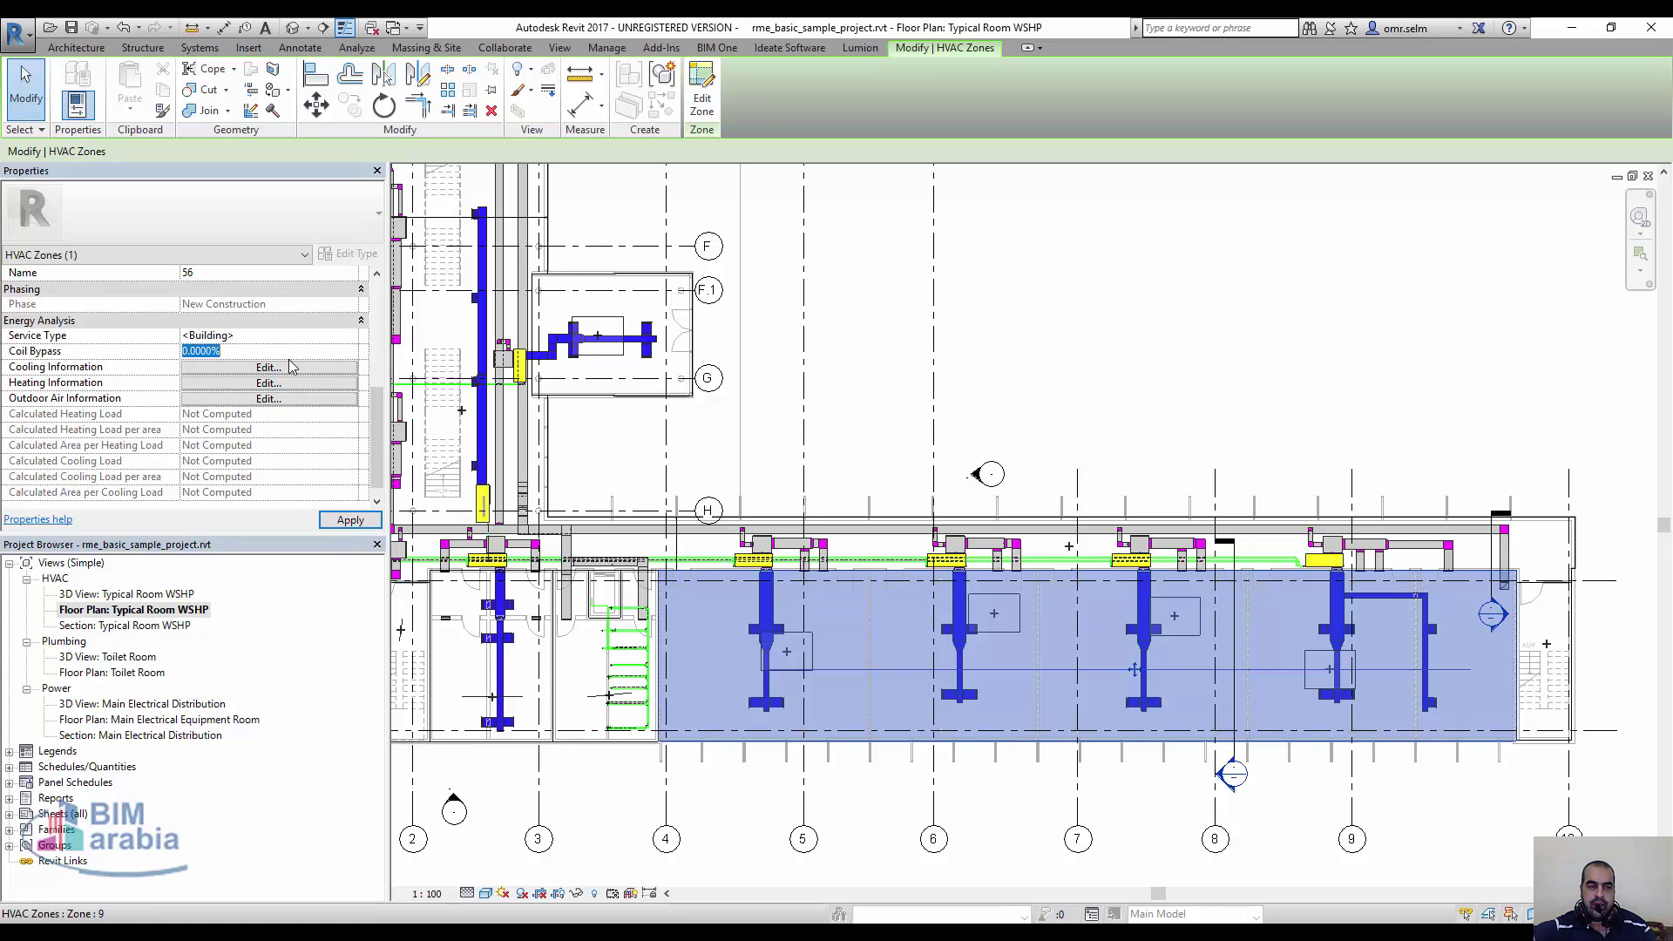
click(268, 370)
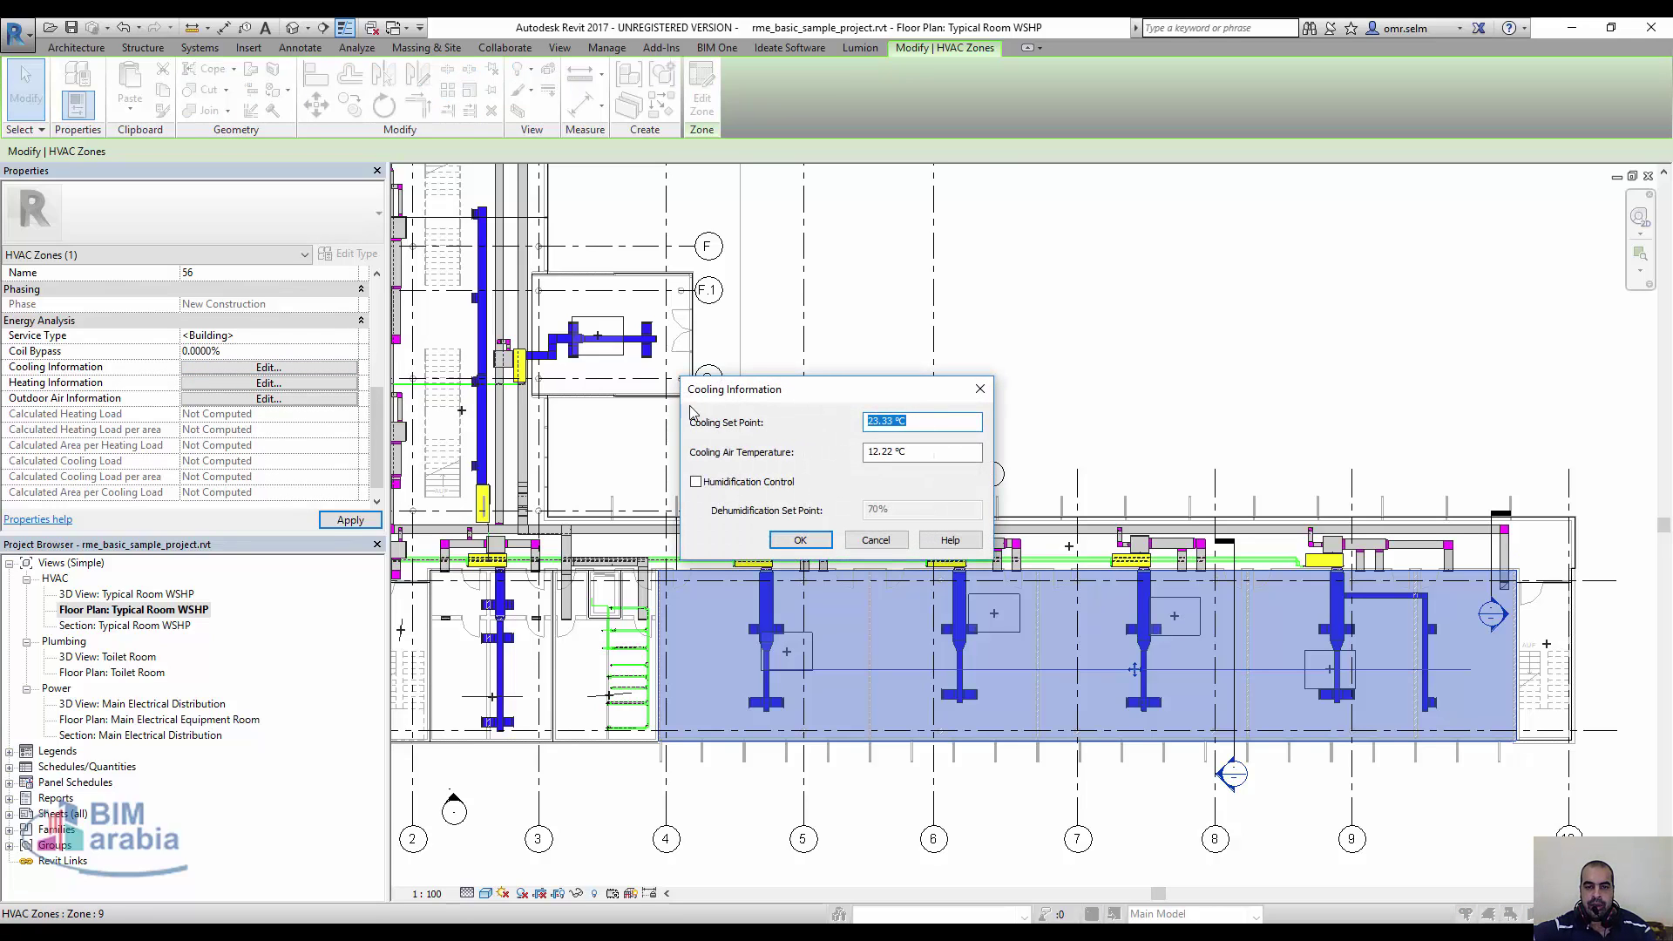
click(800, 539)
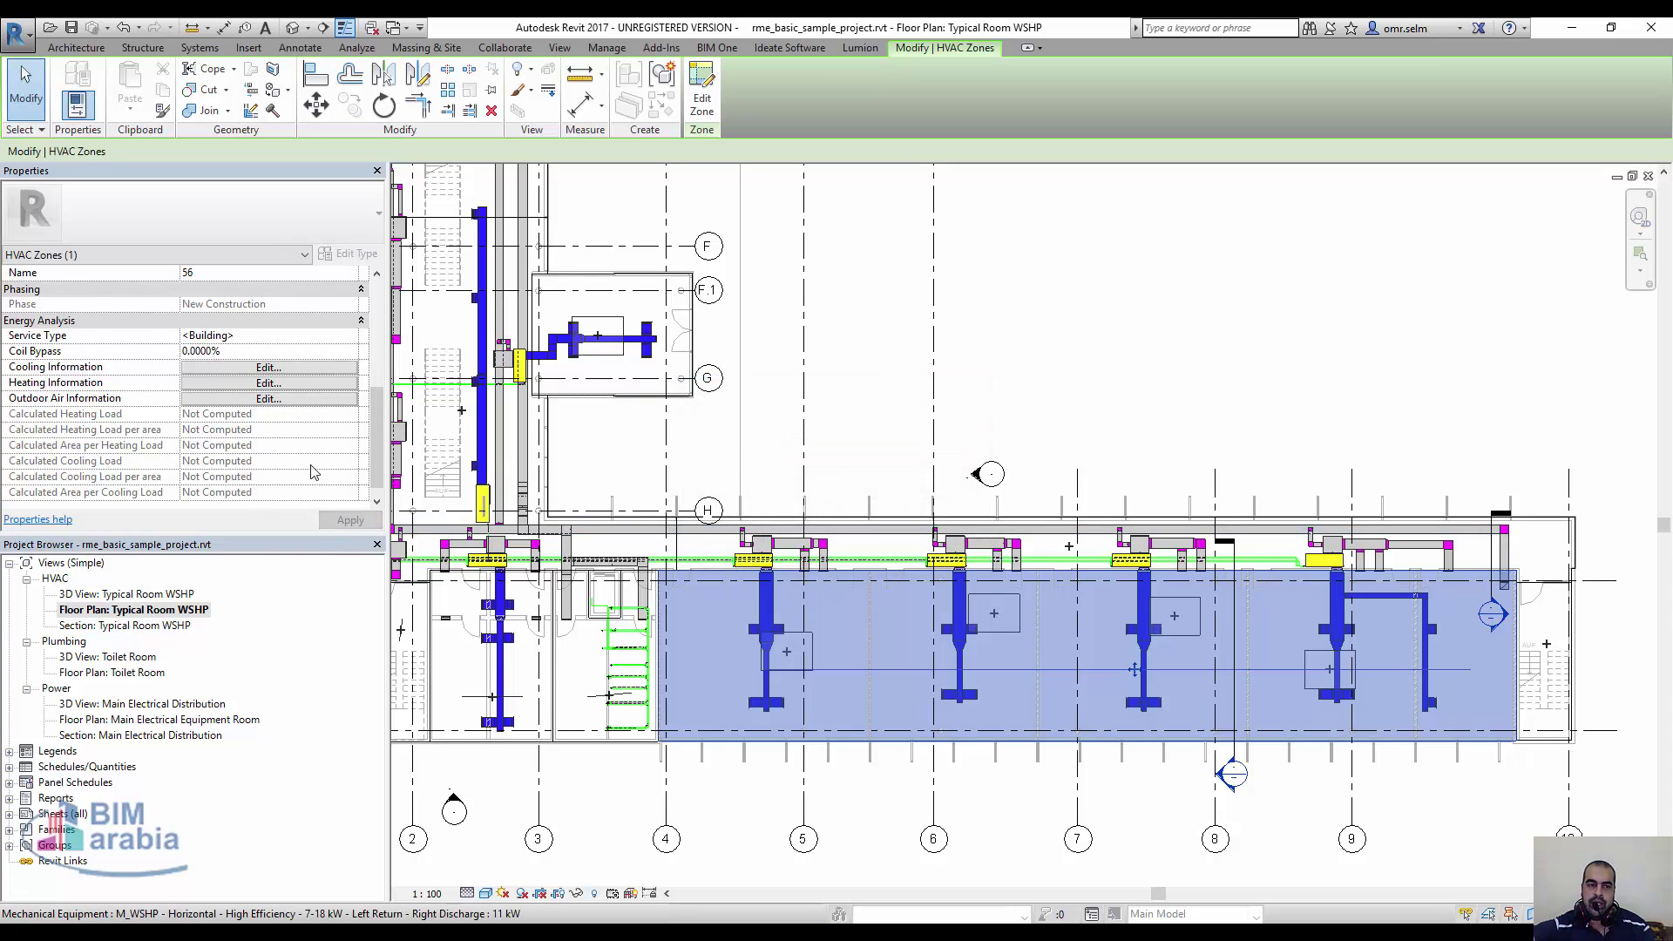
click(356, 47)
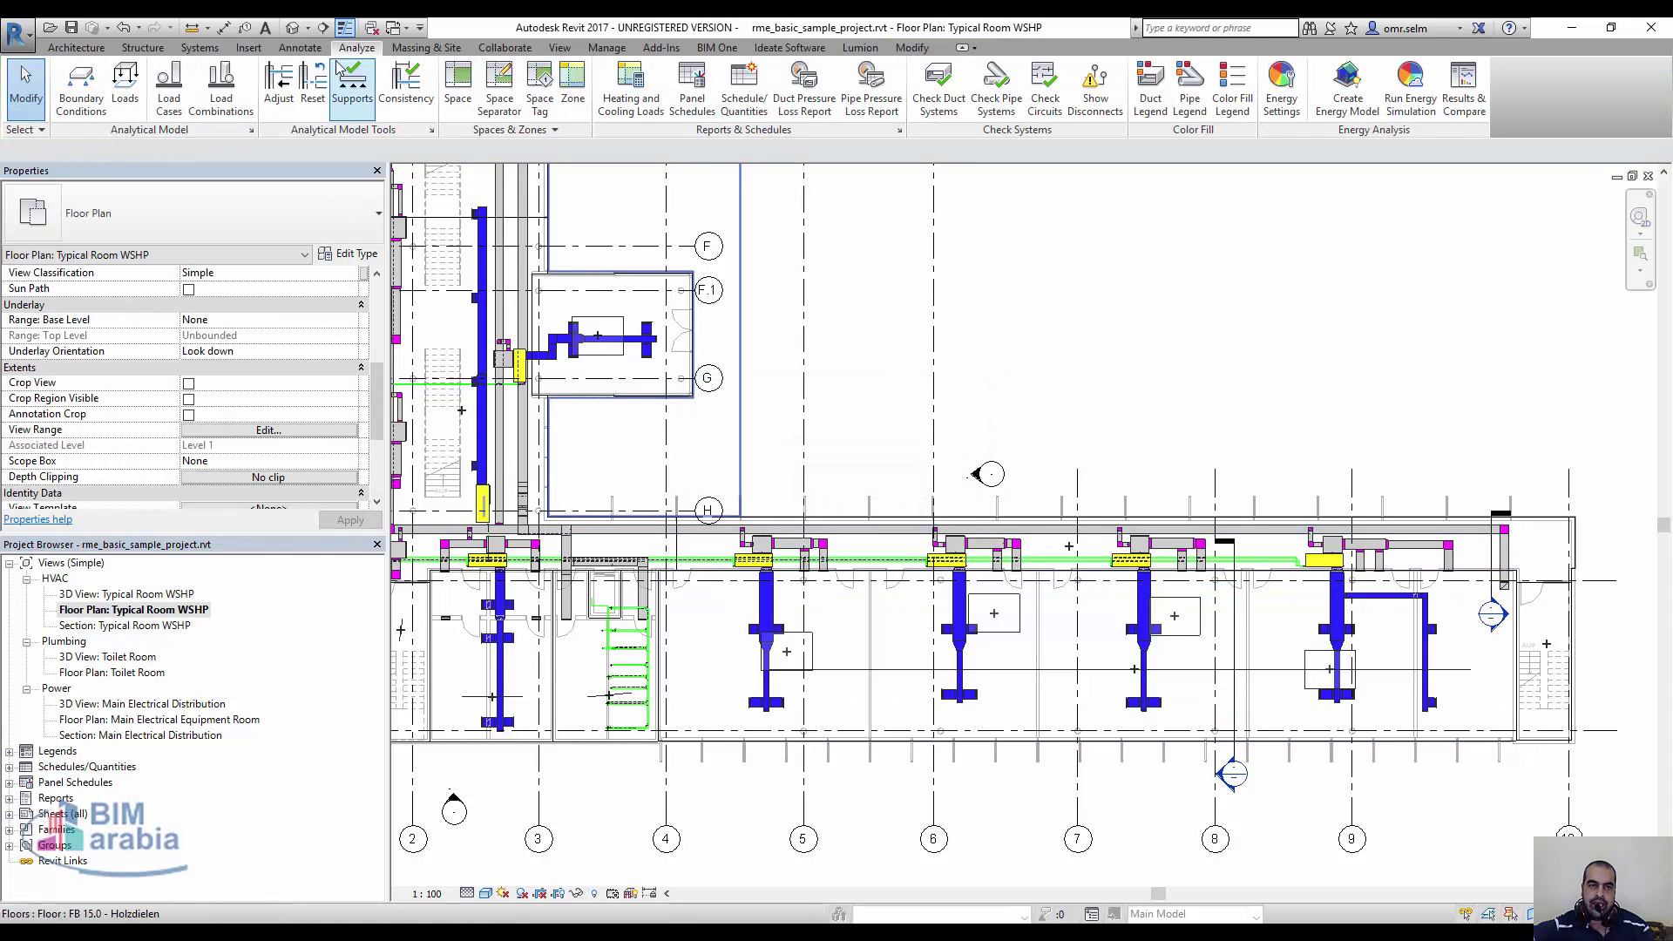
Calculate heating and cooling loads for the Office building in Munich, Germany
click(641, 114)
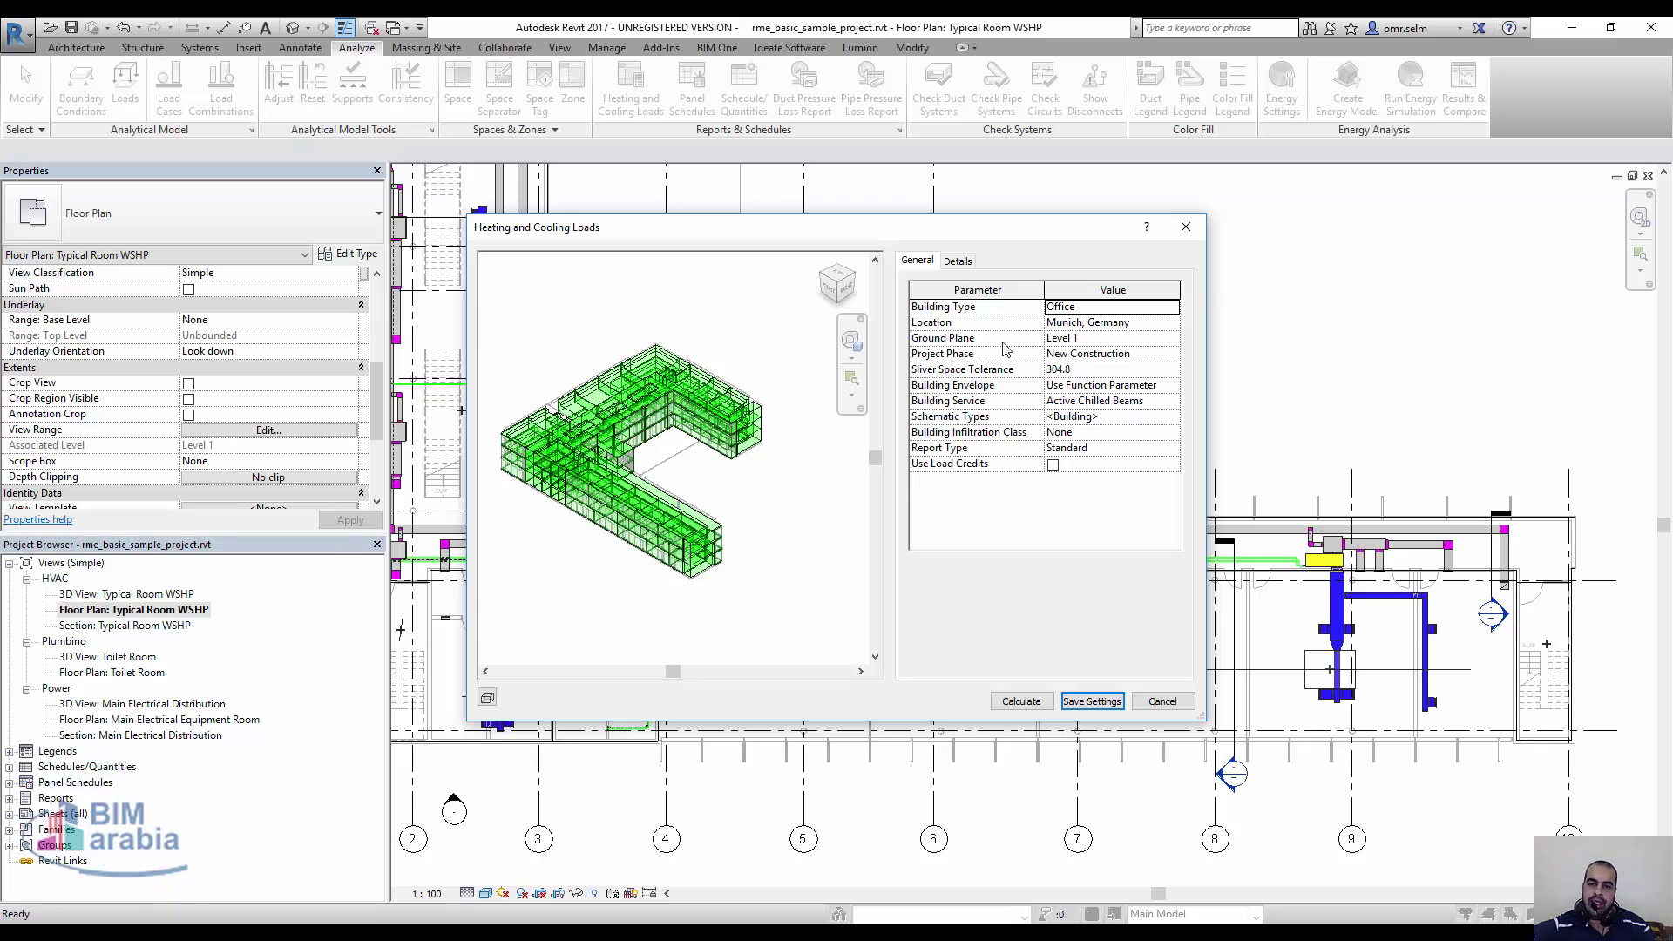
click(1022, 702)
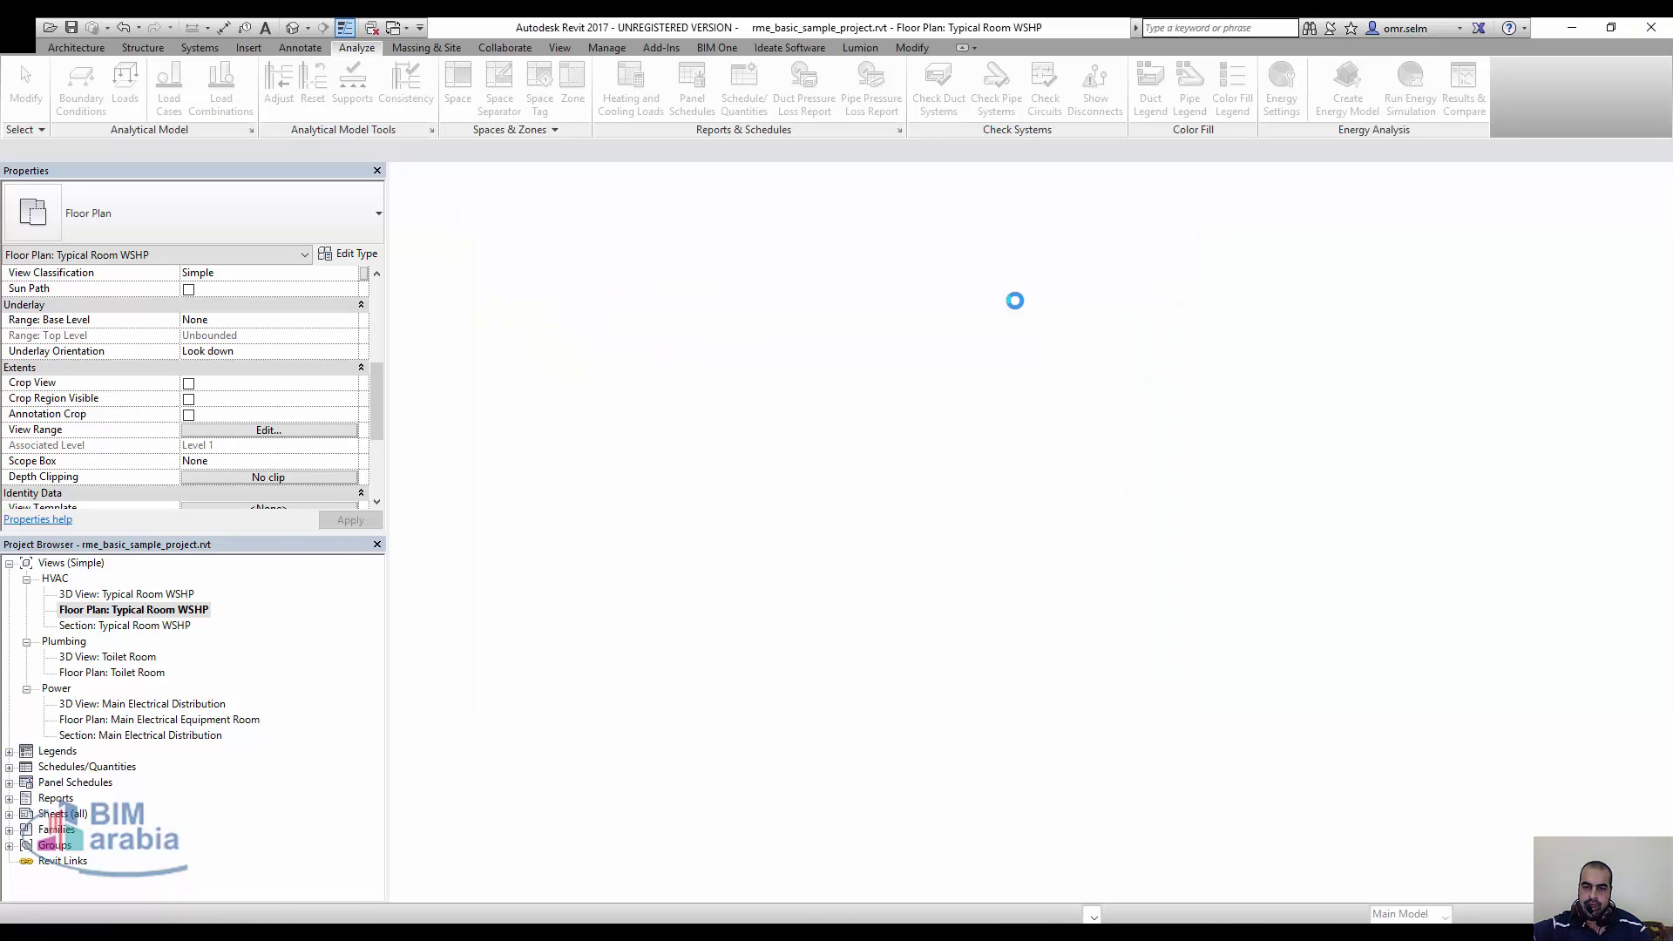
Review the zone summaries in Loads Report (2), then return to the Typical Room WSHP plan
scroll(765, 603, down, 5)
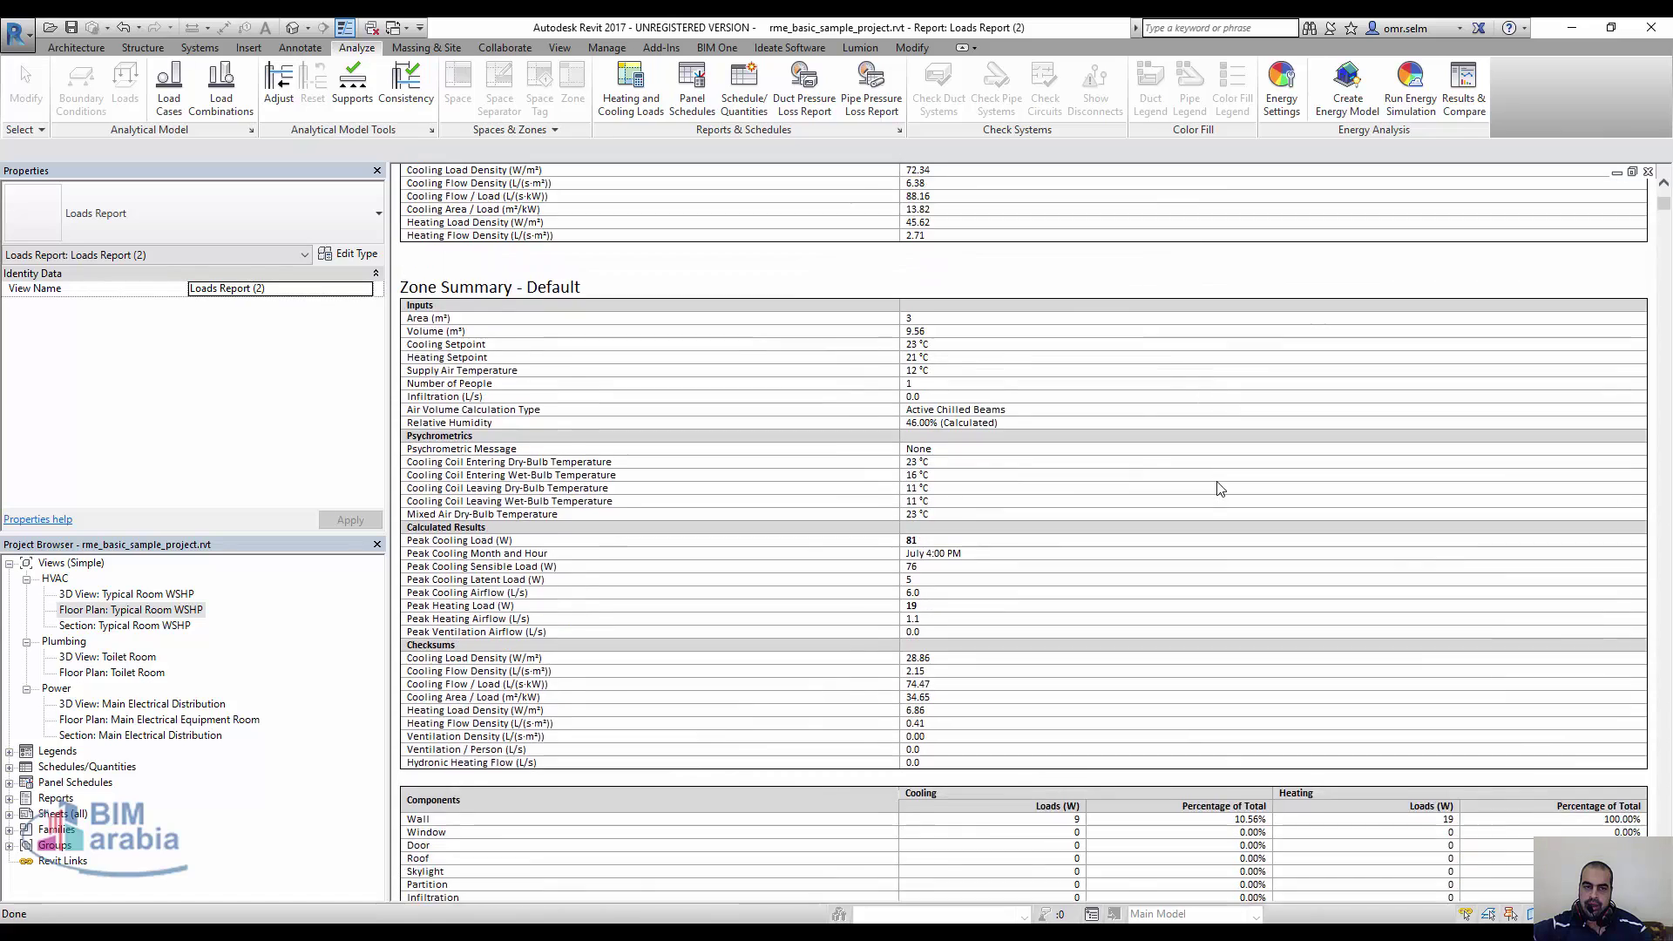
scroll(765, 603, up, 5)
scroll(563, 667, down, 4)
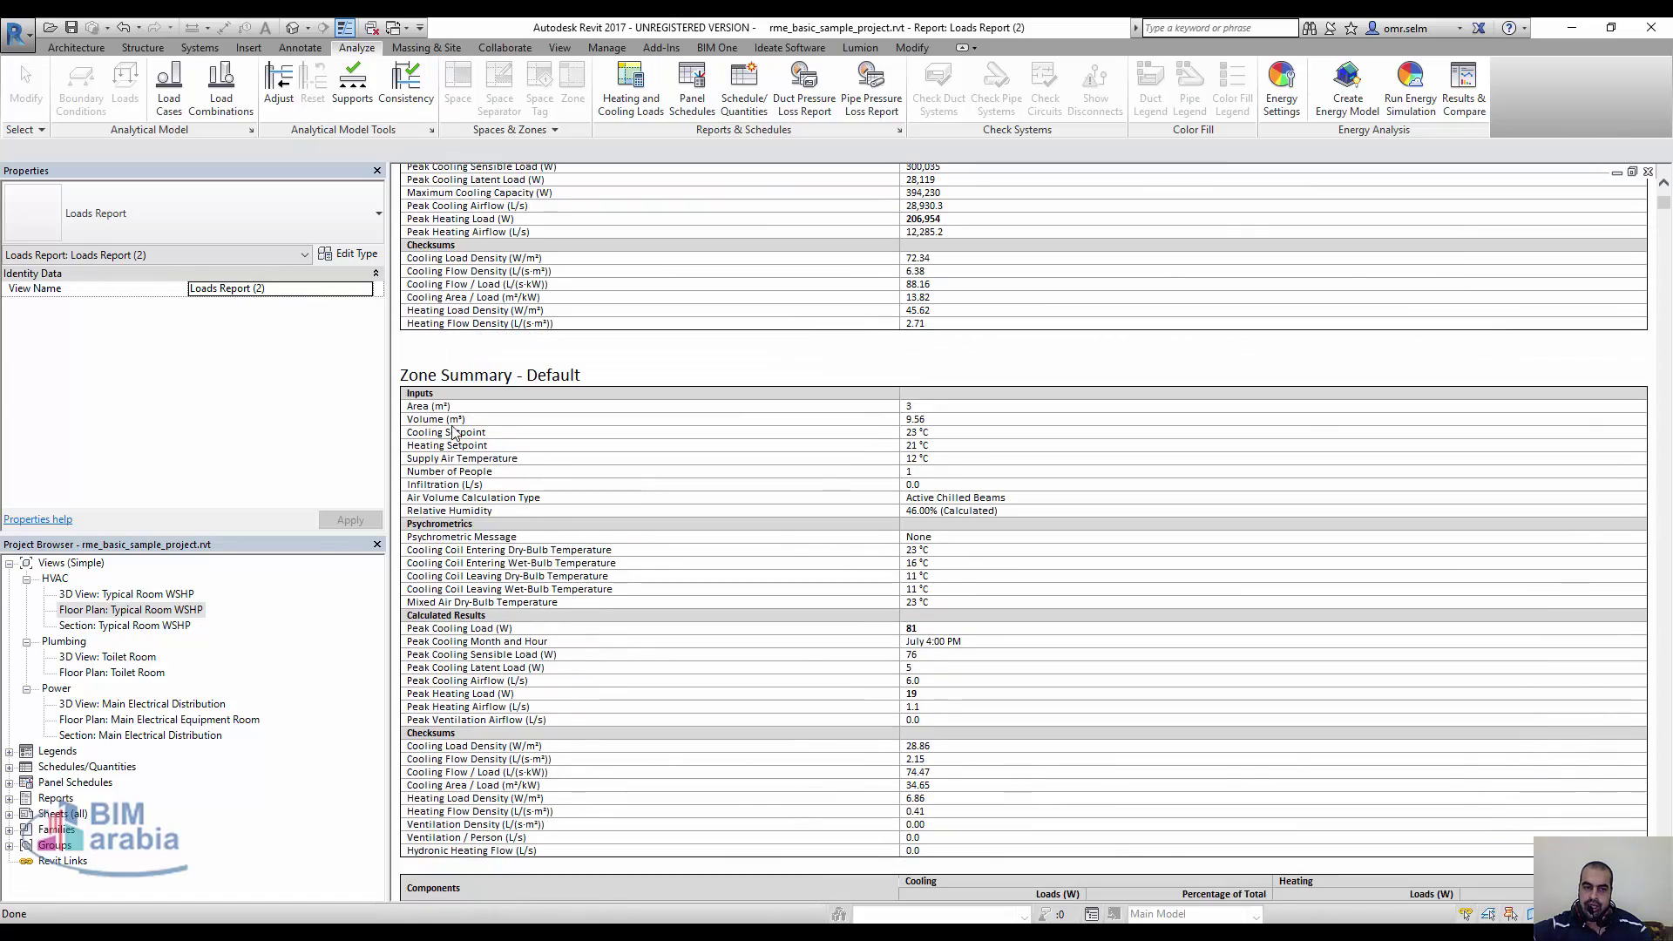
scroll(624, 514, down, 4)
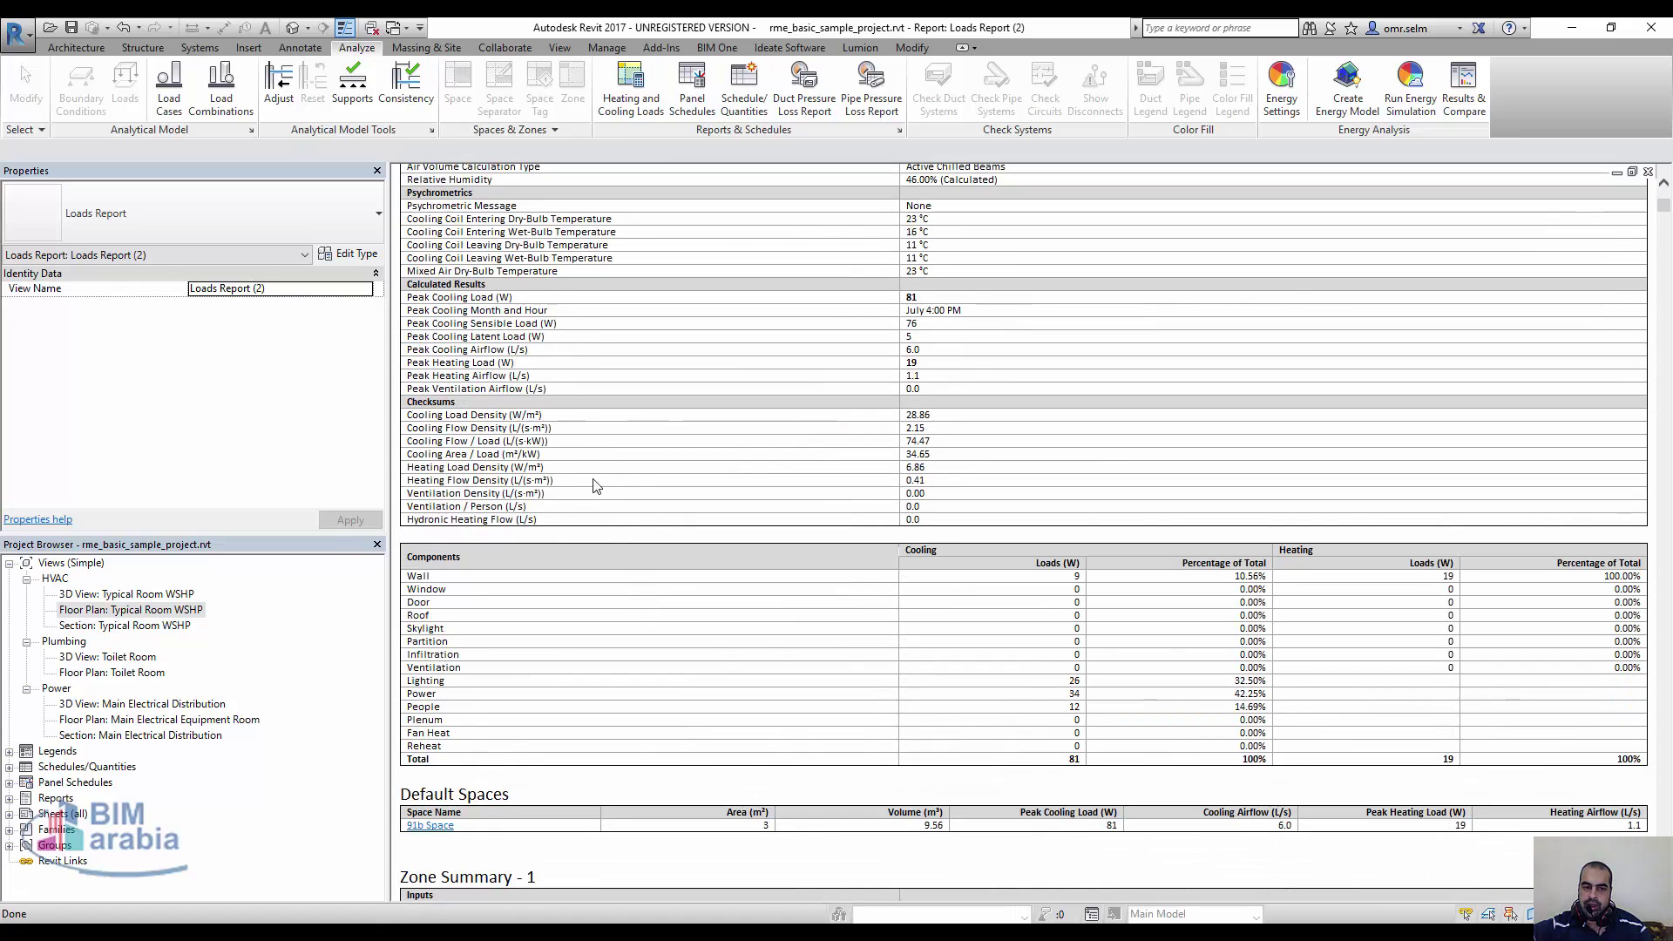
scroll(610, 419, down, 3)
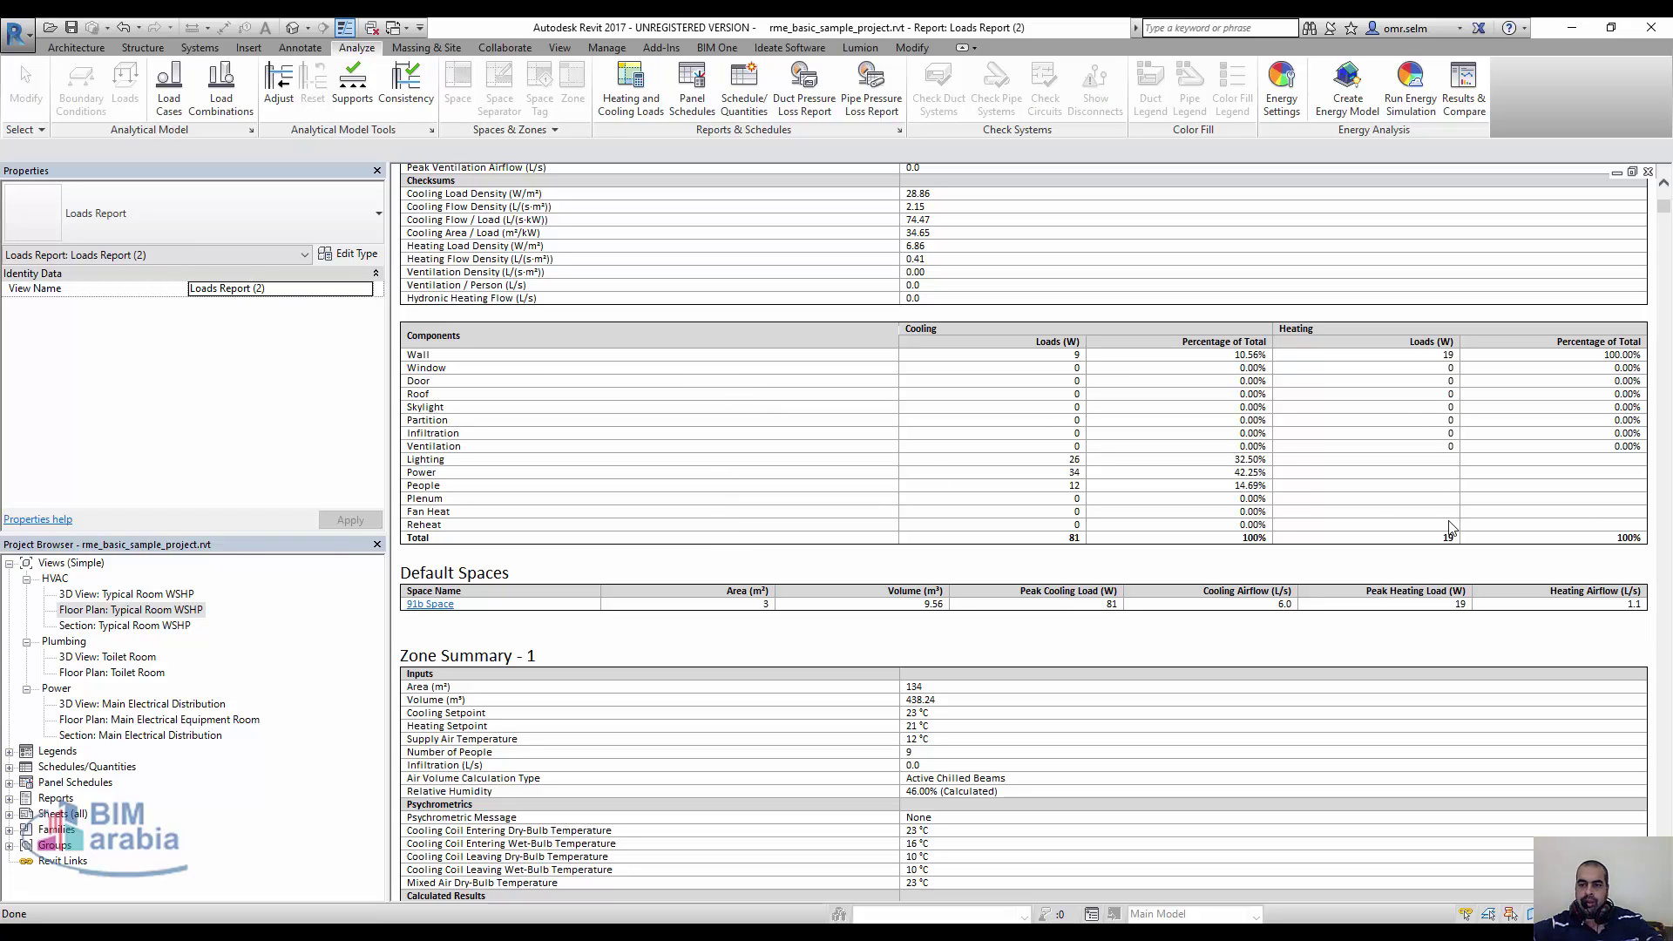
scroll(1028, 573, down, 5)
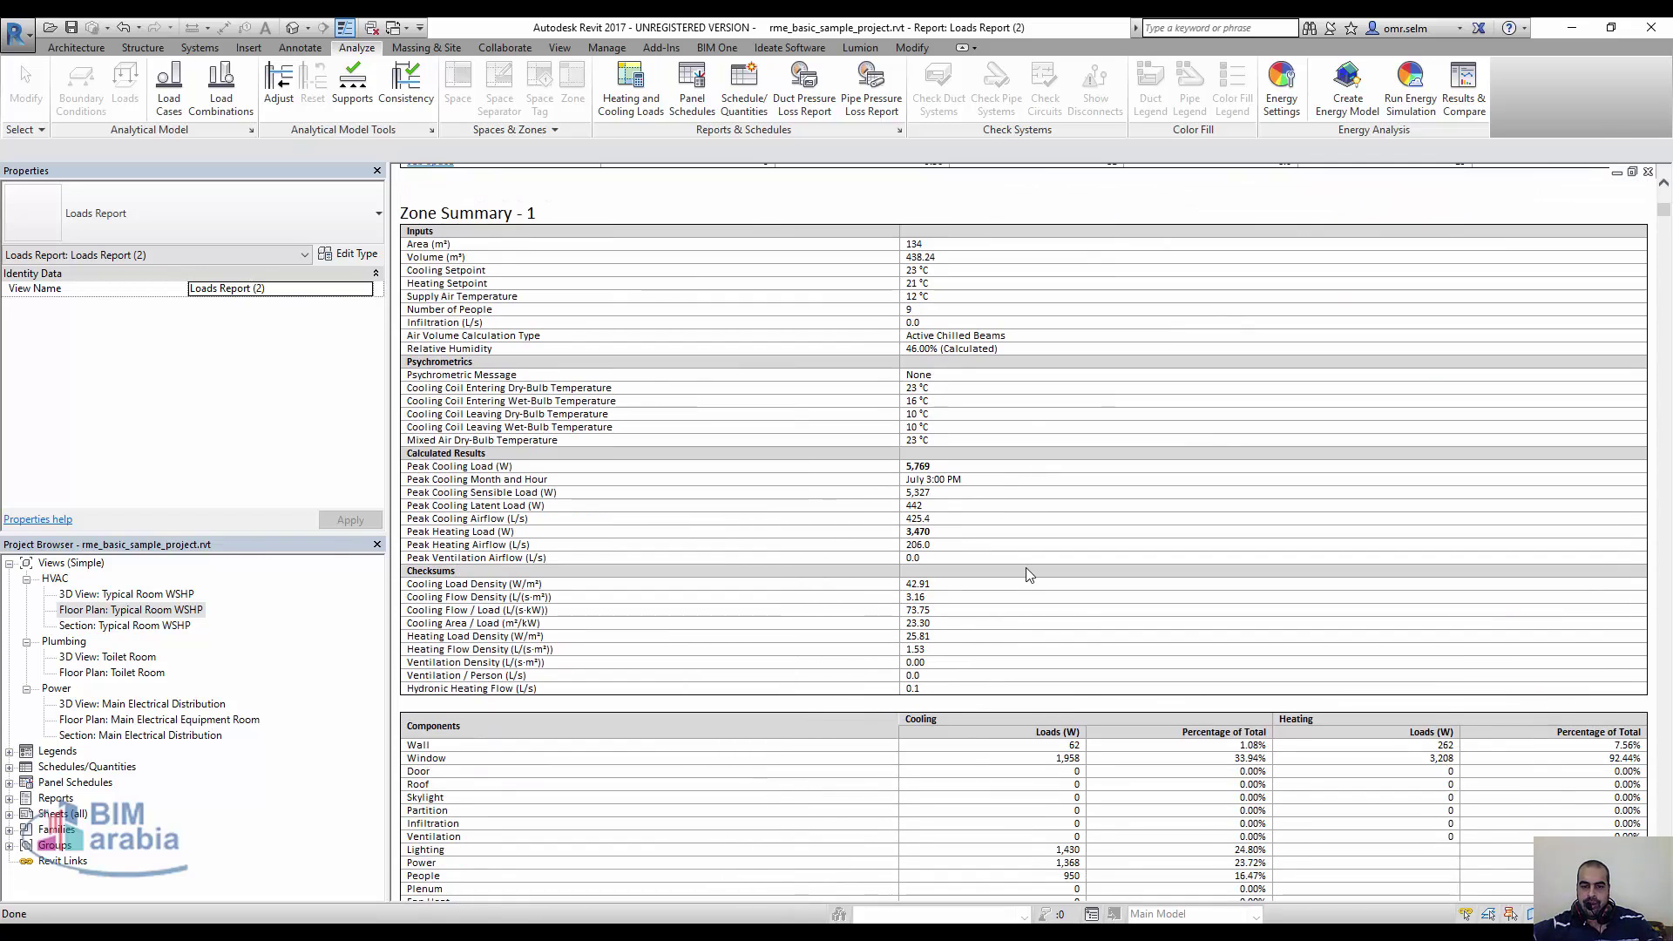
key(ctrl+Tab)
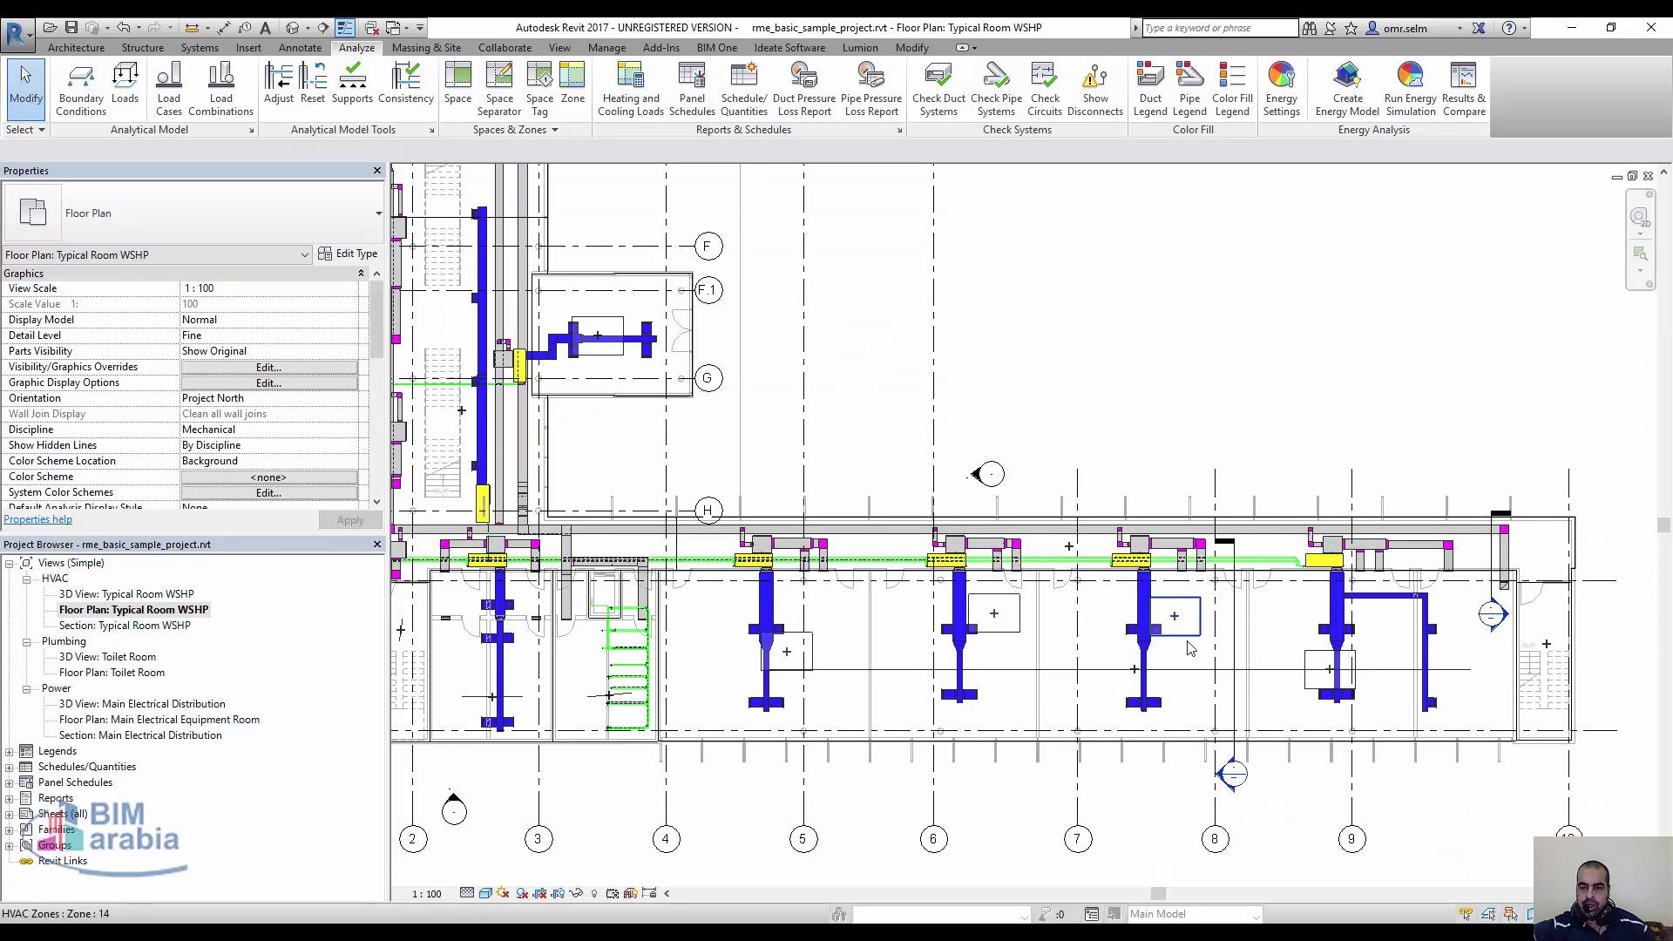
Check HVAC zone 56's loads: 8810.08 W heating, 33973.17 W cooling, outdoor air unchanged
click(1188, 649)
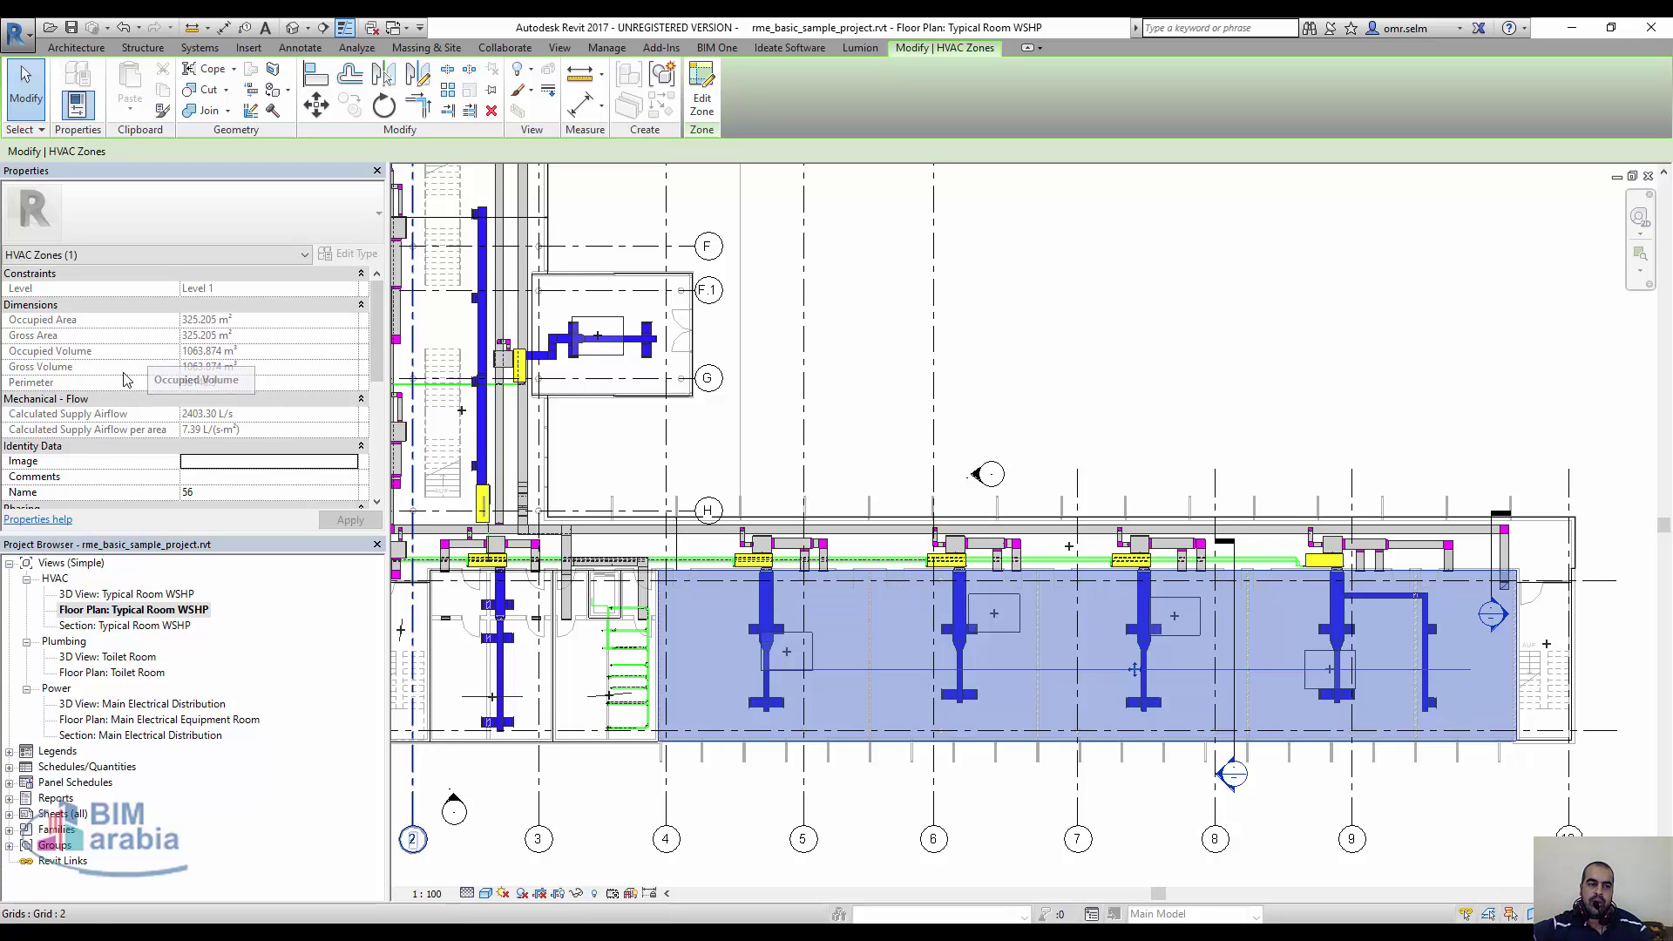
scroll(131, 388, down, 2)
scroll(148, 409, down, 2)
scroll(165, 436, down, 2)
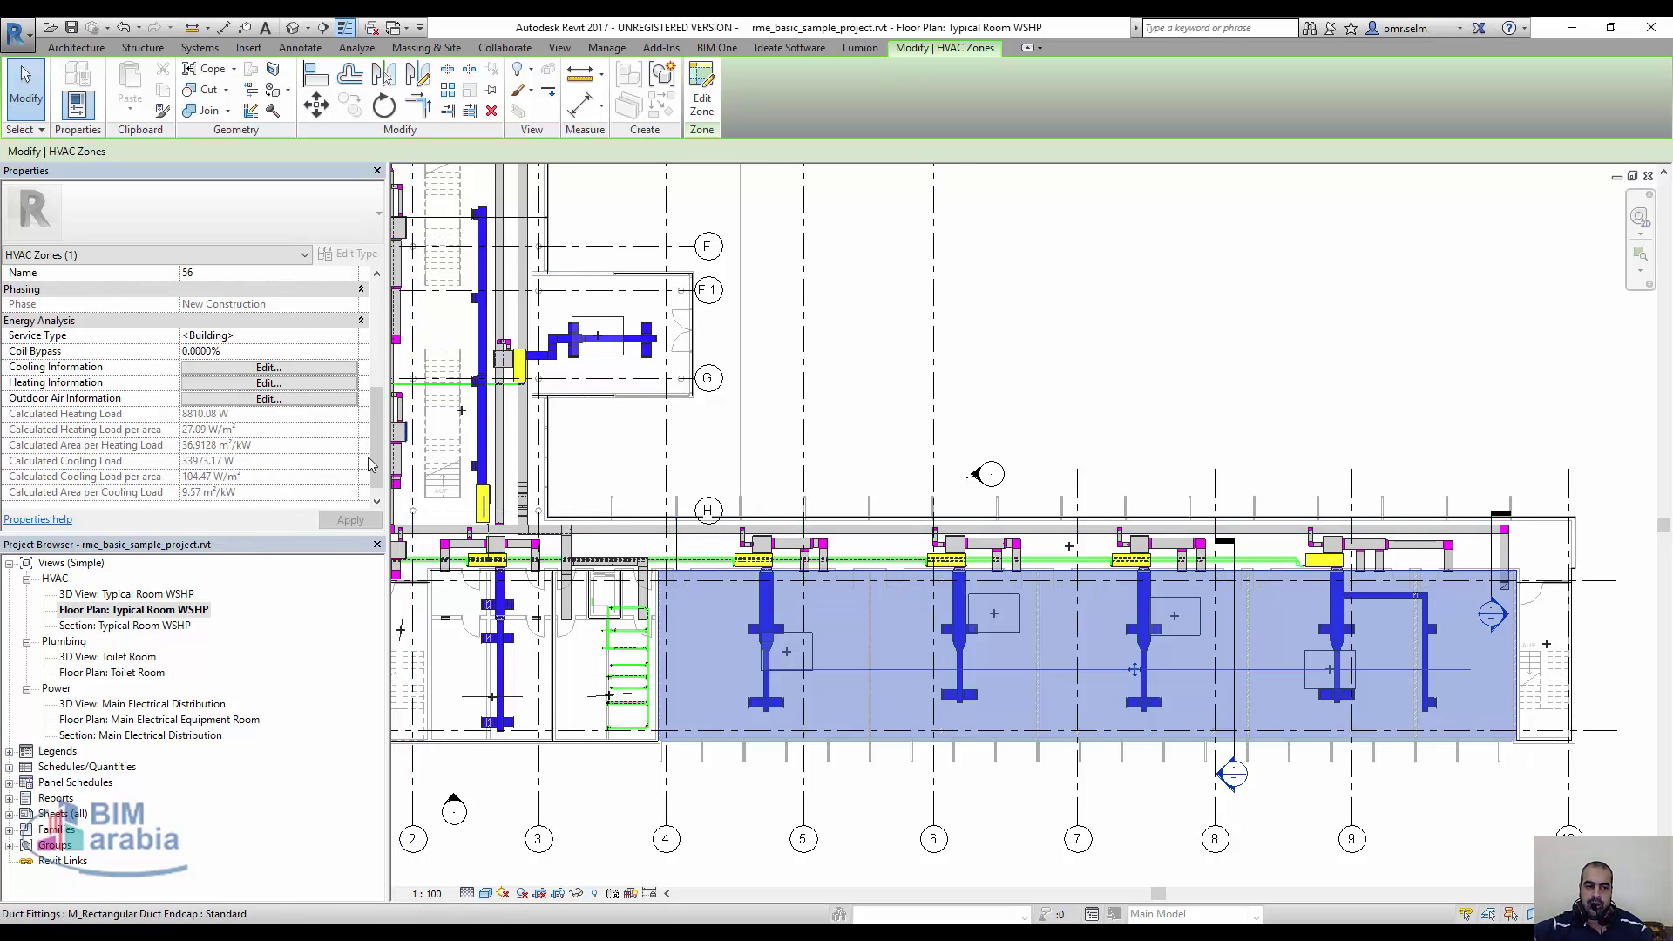
click(261, 398)
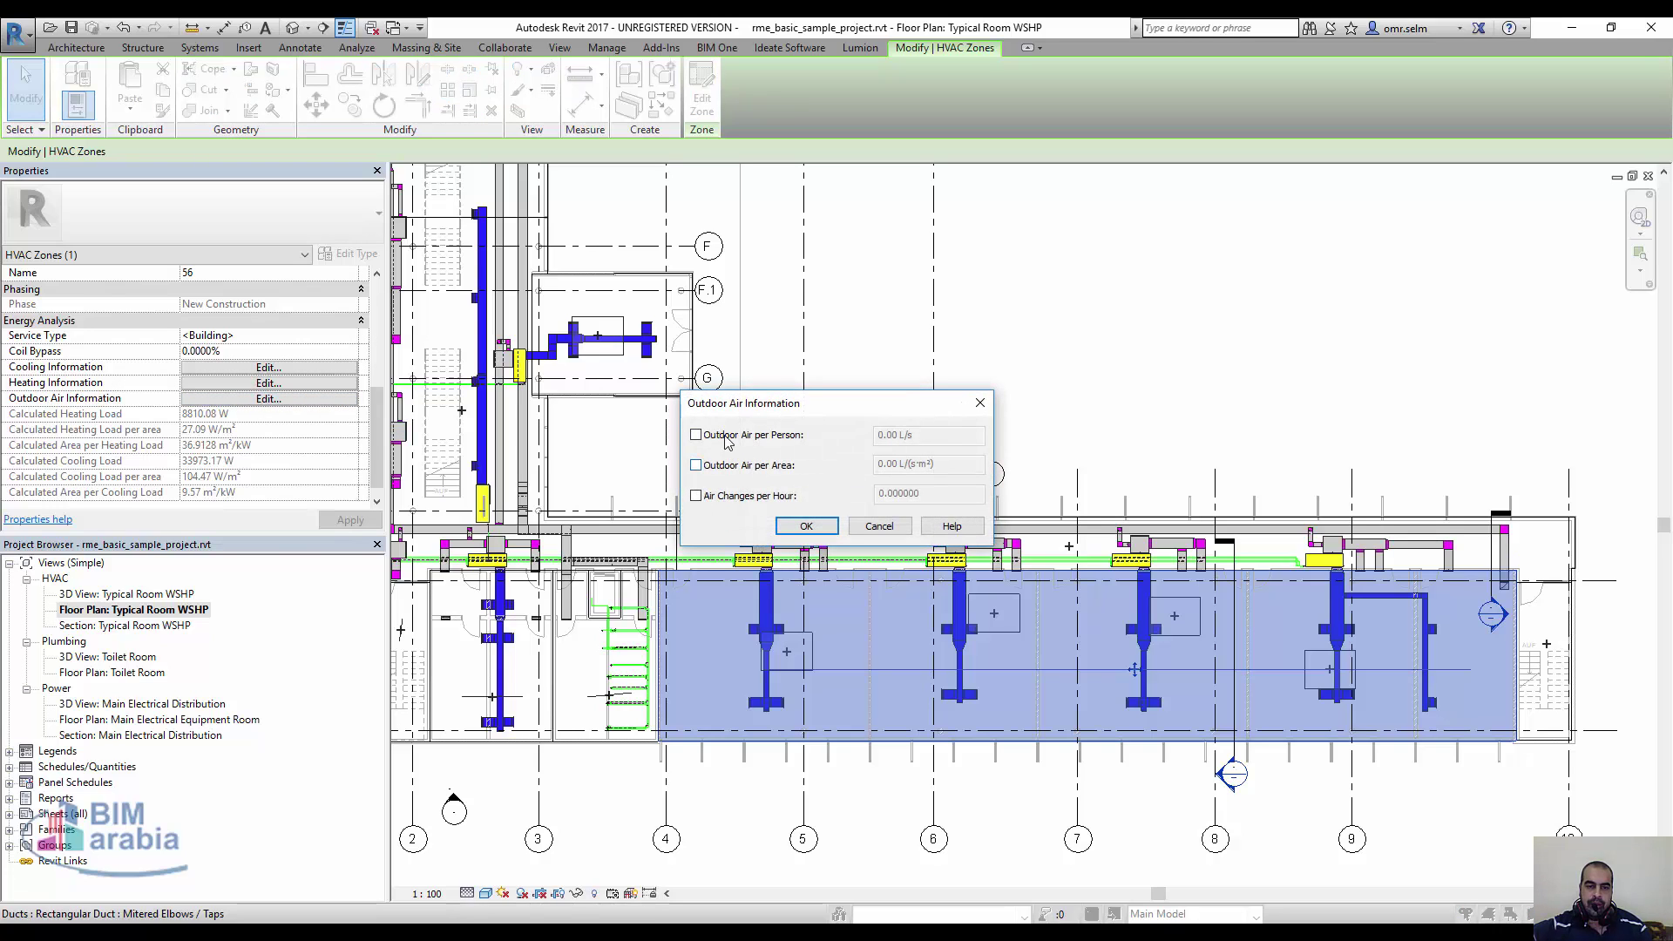
click(834, 526)
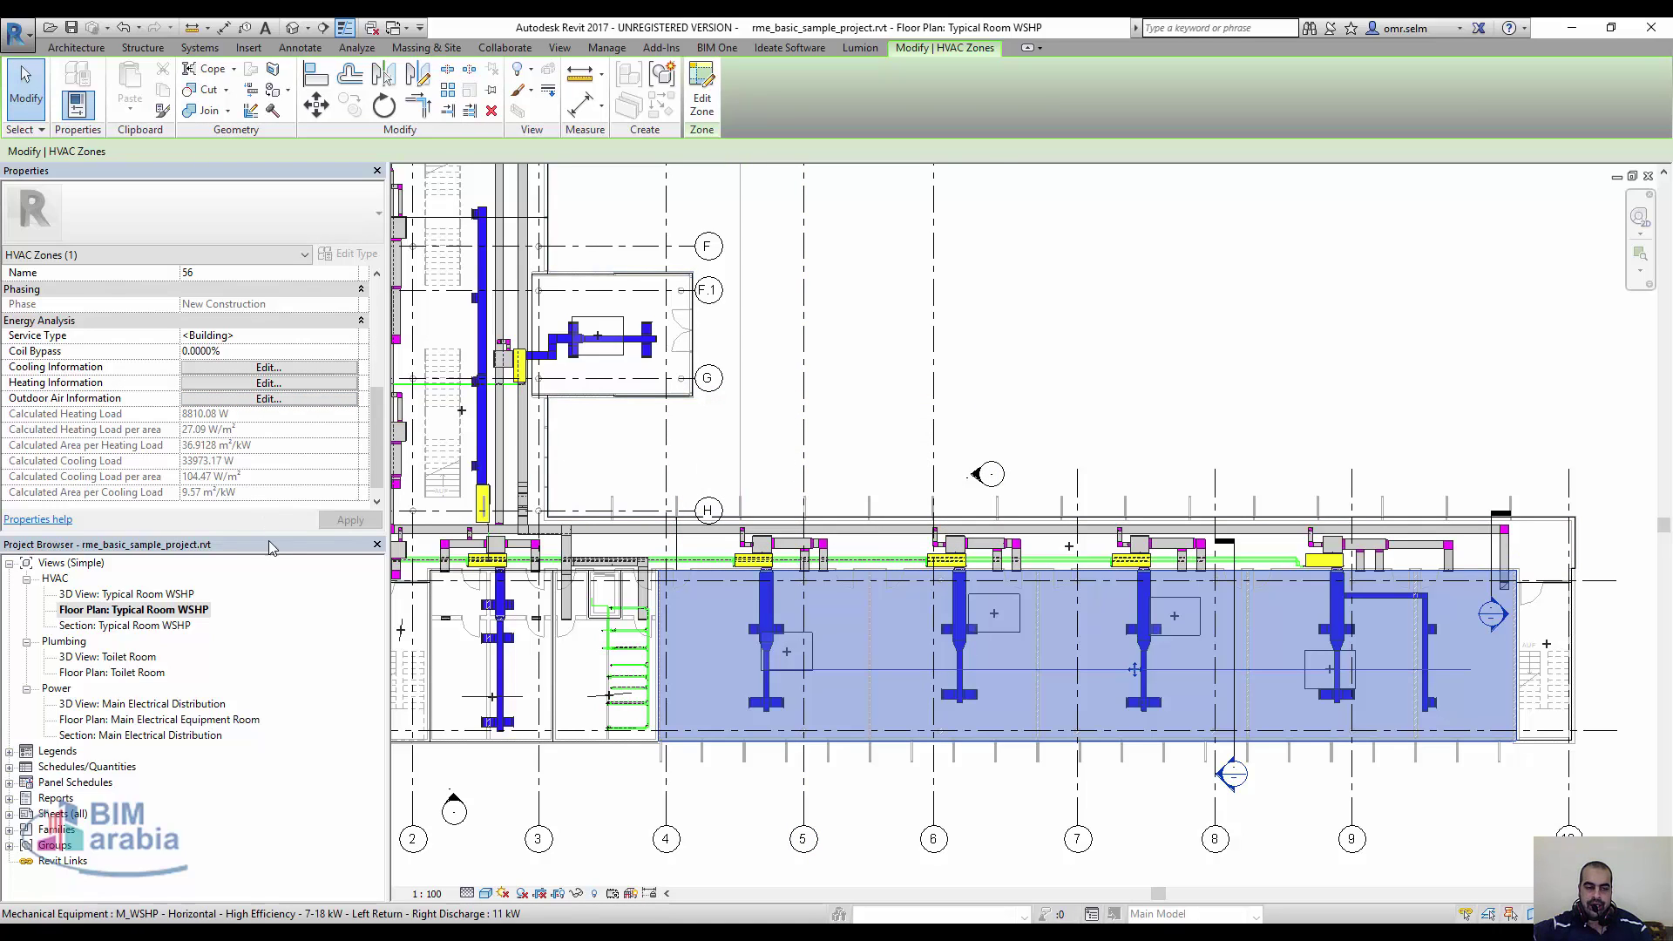